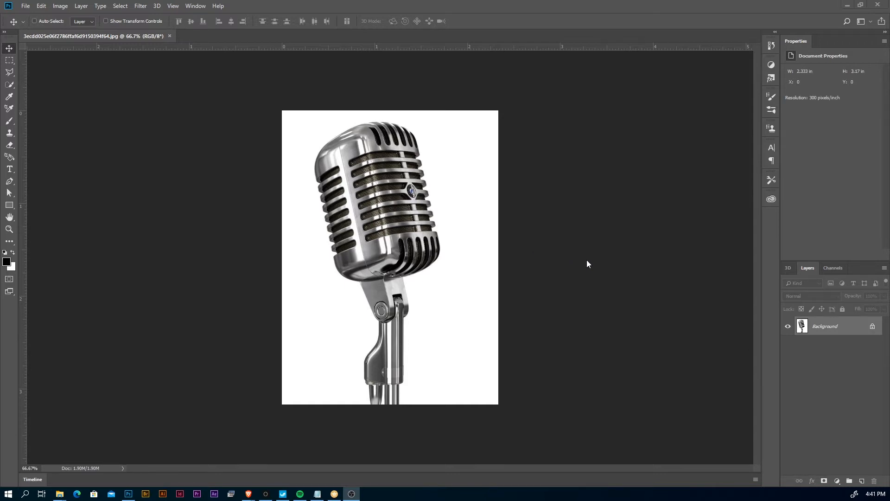
Convert the locked Background into a regular layer named Layer 0.
left_click(831, 329)
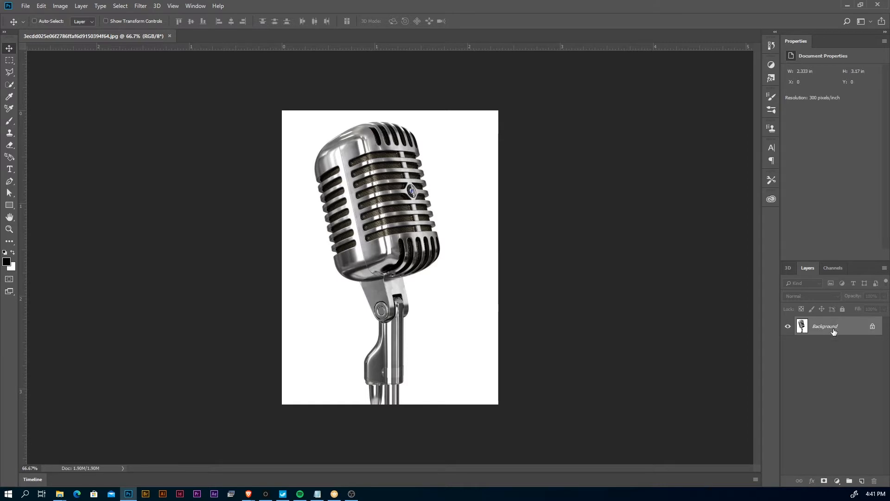
double_click(828, 328)
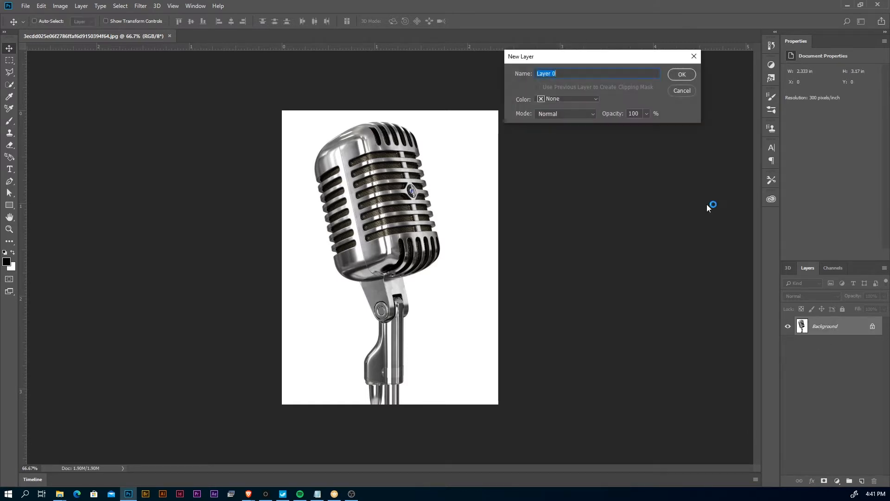
left_click(687, 76)
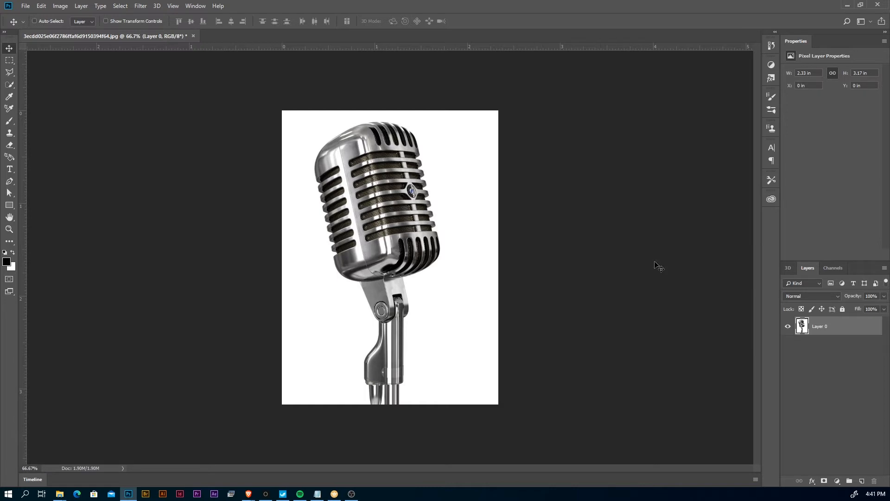
Compare the Red, Green and Blue channels, duplicate Blue as Blue copy, and show only the copy.
left_click(834, 267)
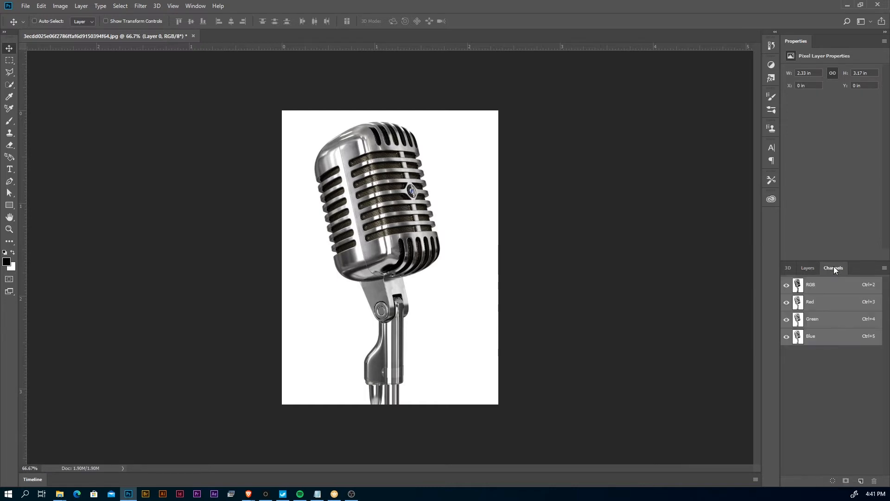
left_click(823, 303)
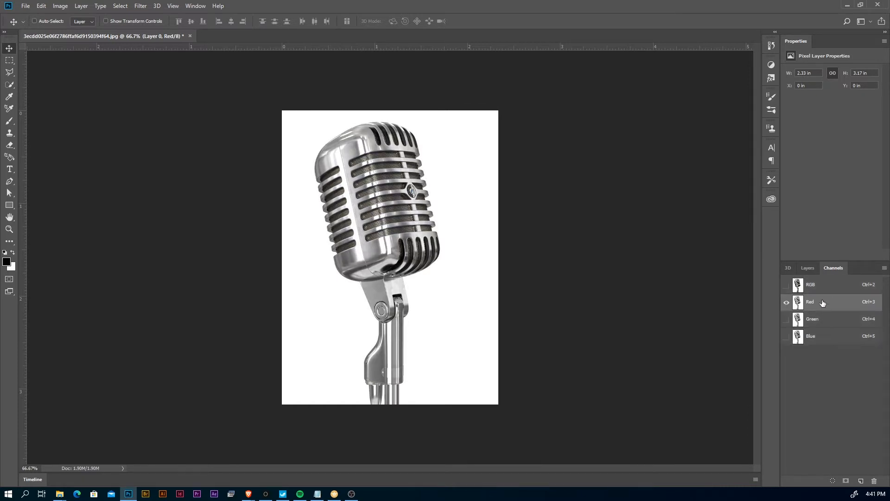
left_click(819, 322)
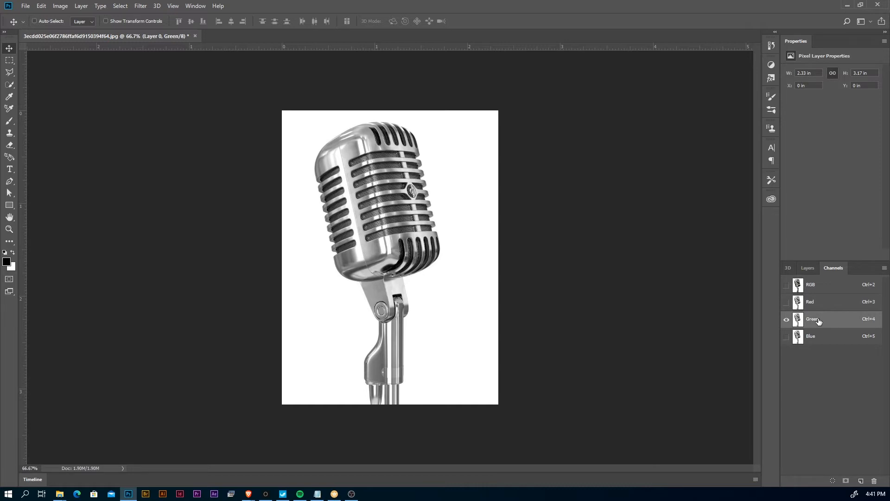
left_click(819, 337)
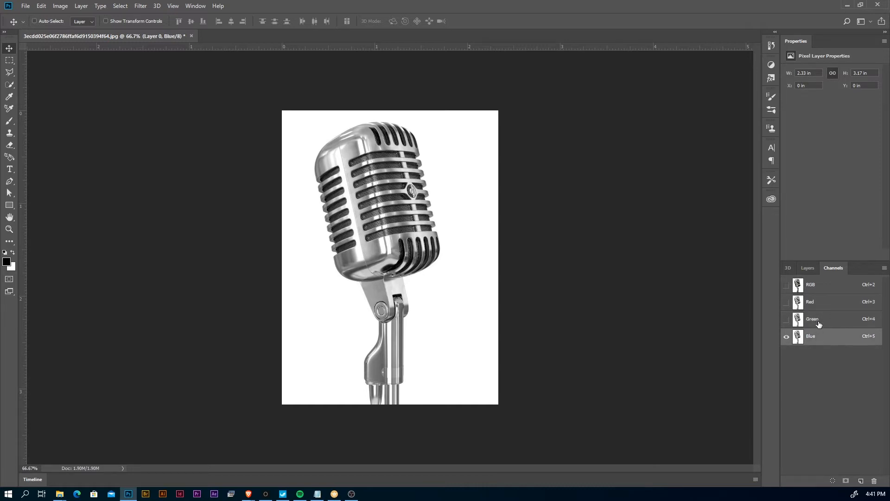
left_click(824, 319)
left_click(824, 333)
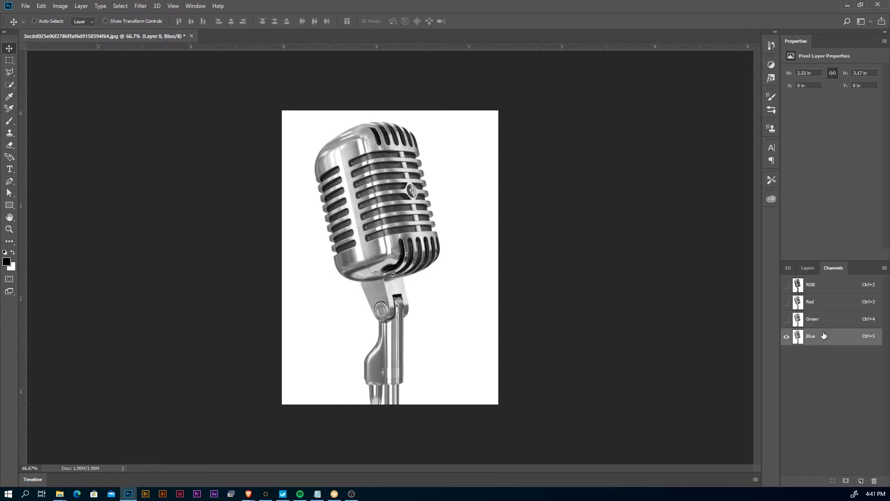
right_click(830, 337)
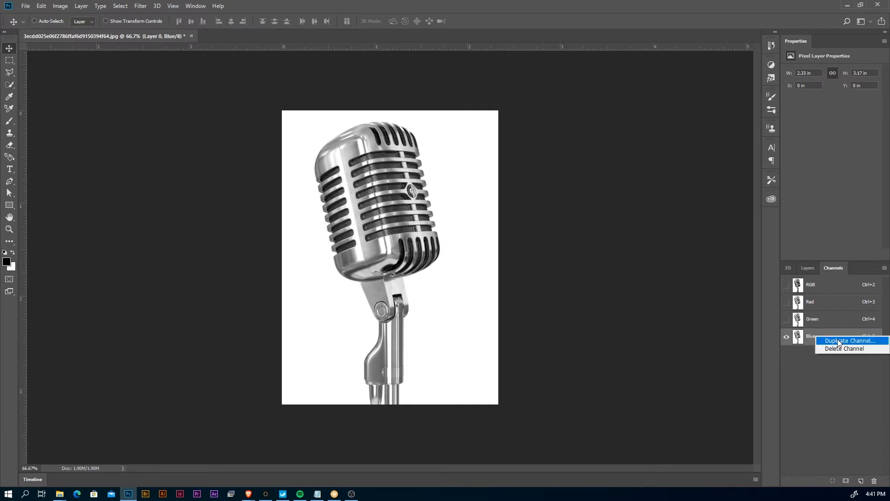
left_click(837, 342)
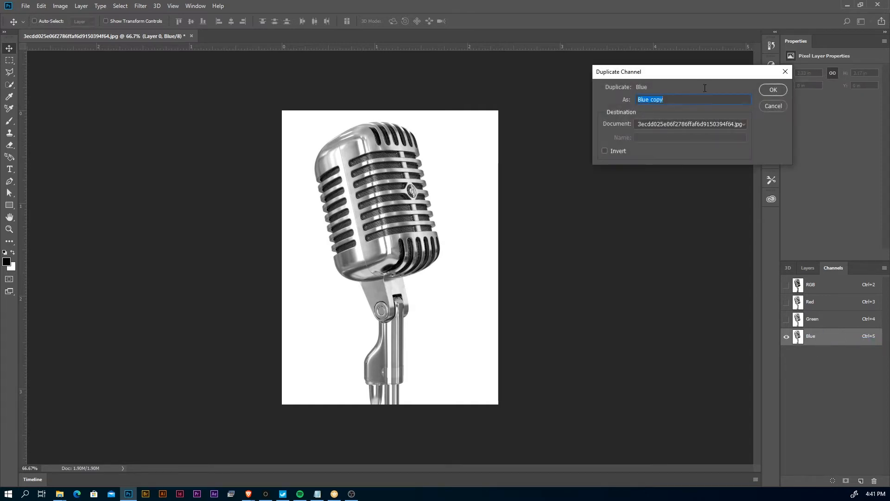
left_click(782, 93)
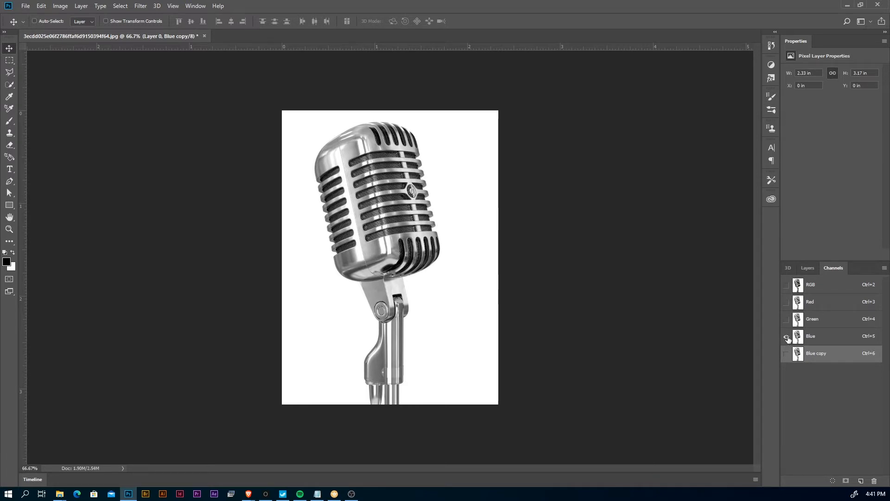
left_click(787, 354)
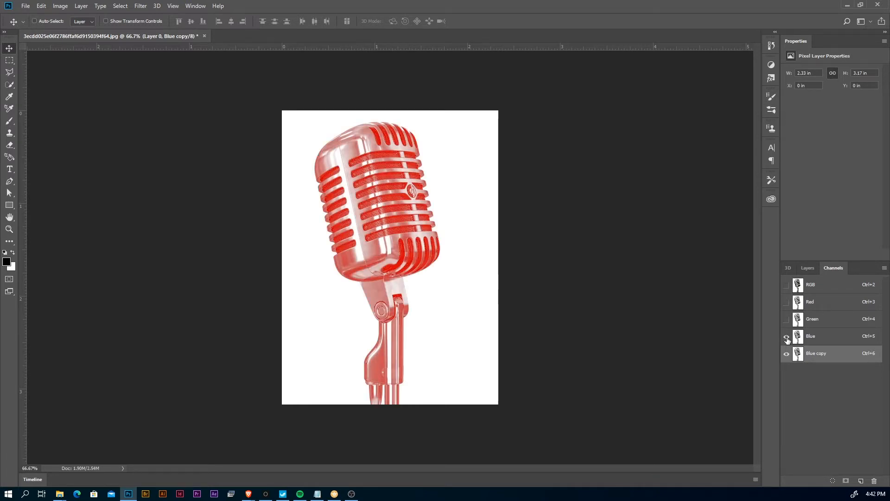
left_click(787, 337)
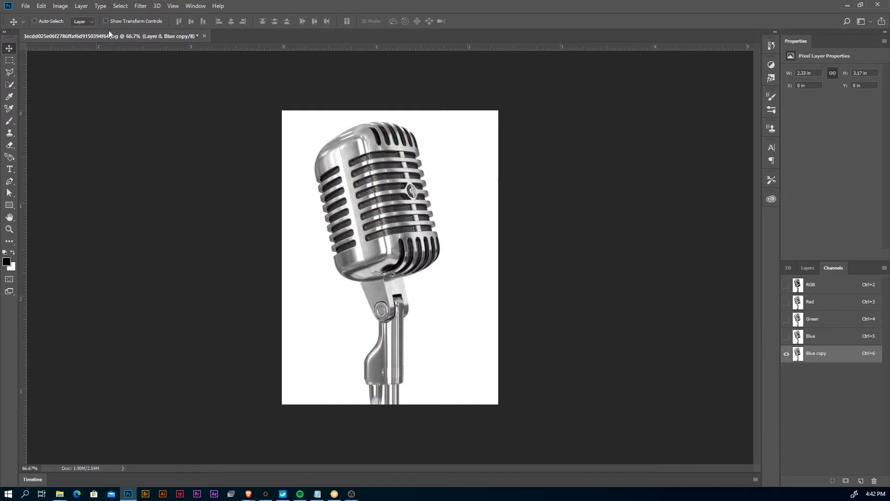
Darken the Blue copy channel with Levels, setting the input black point to 129 and the midtones to 0.48.
left_click(63, 6)
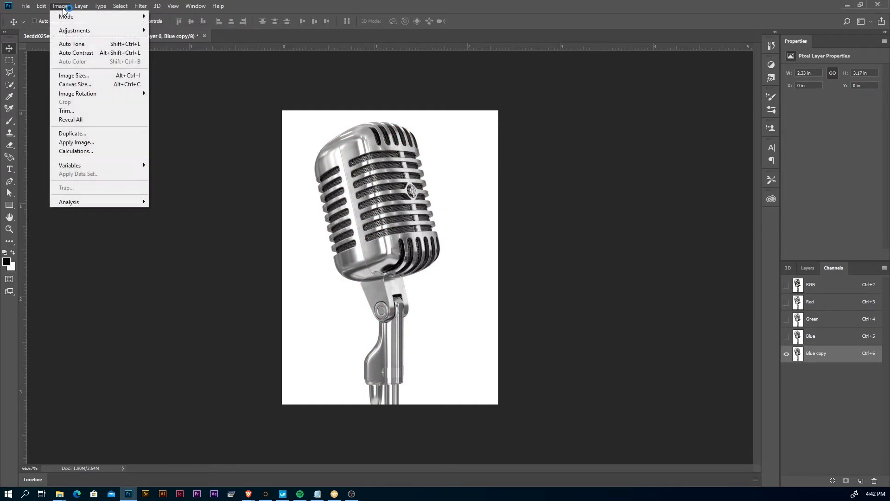
mouse_move(94, 32)
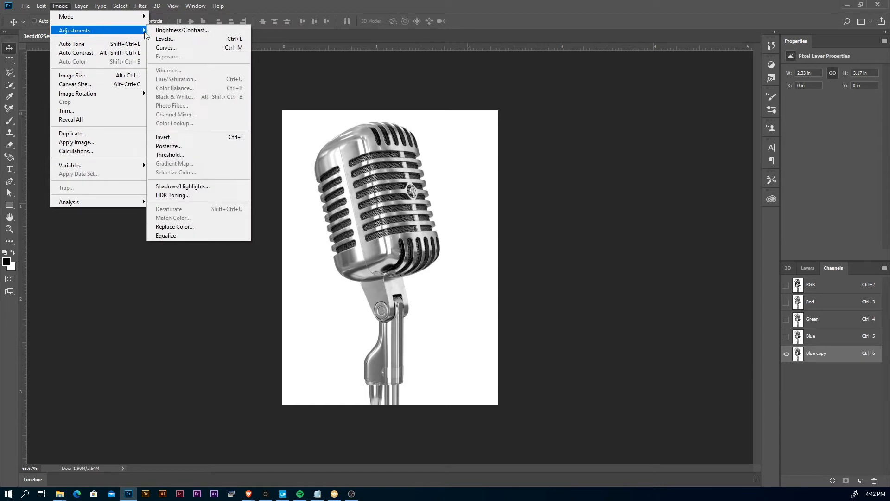
left_click(189, 41)
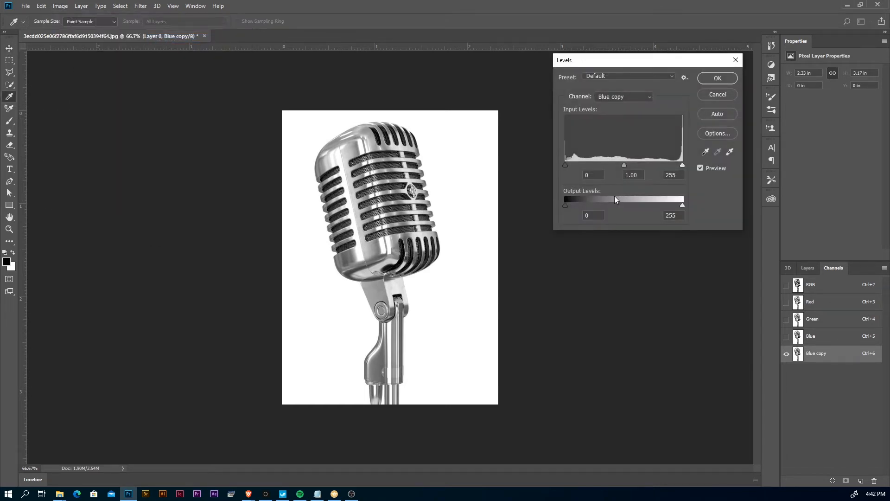
left_click_drag(627, 166, 673, 165)
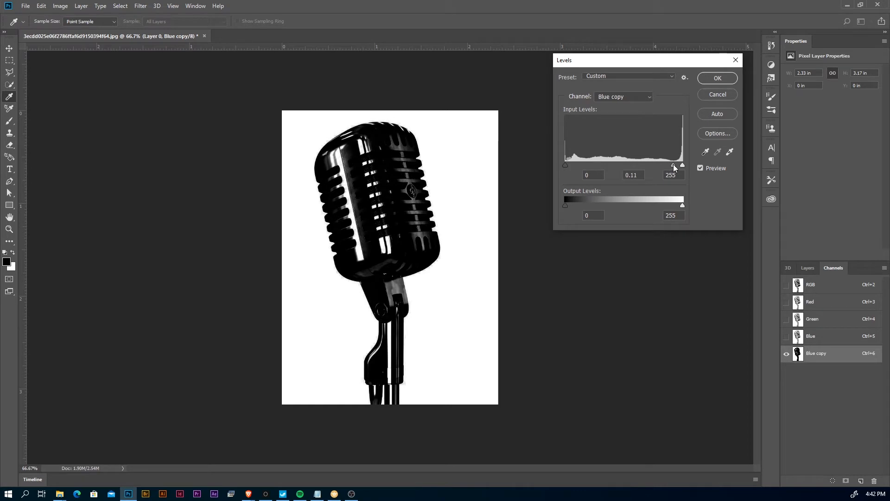
left_click_drag(674, 165, 663, 165)
left_click_drag(566, 164, 667, 167)
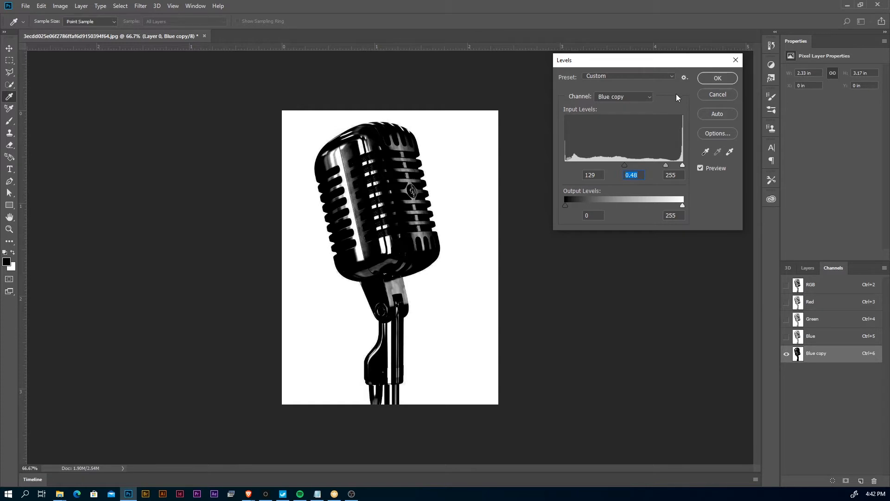
left_click(731, 79)
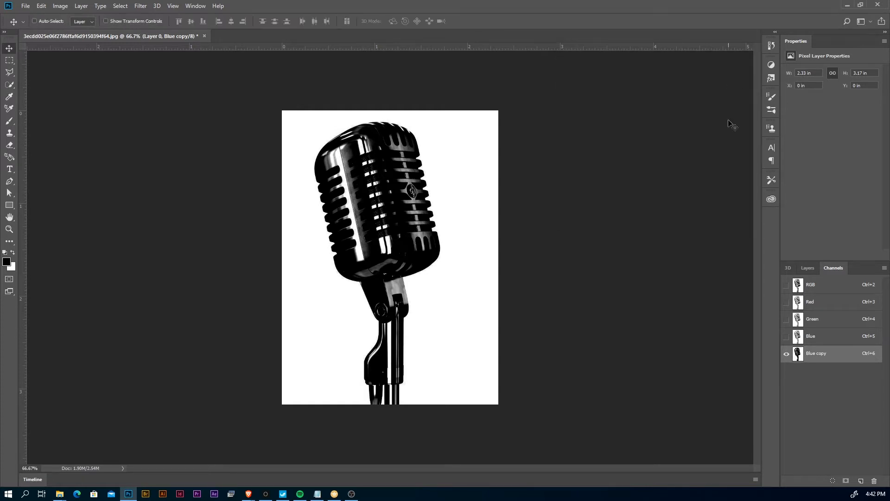
Apply Brightness/Contrast to the Blue copy channel with Use Legacy enabled, brightness 0 and contrast 100.
left_click(59, 6)
mouse_move(94, 32)
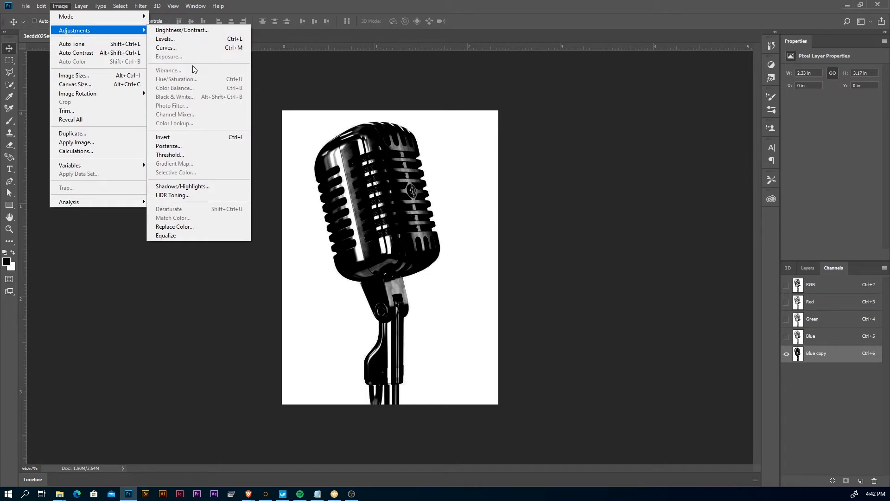
left_click(185, 30)
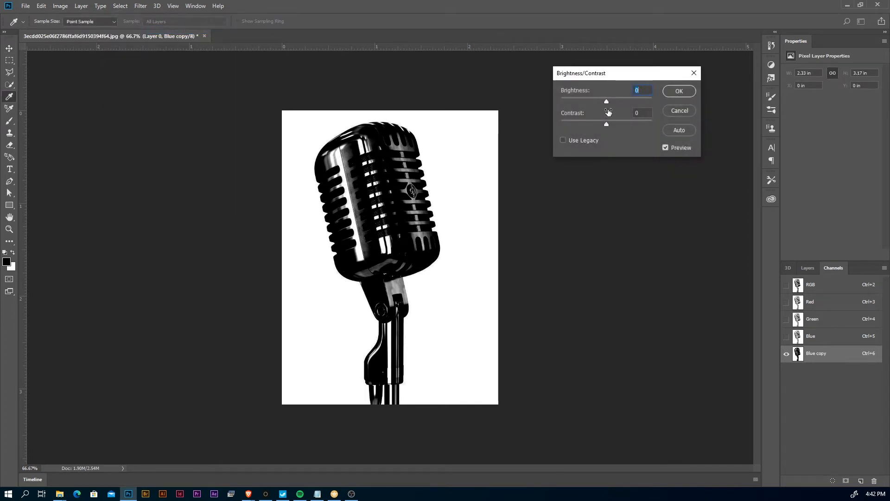
left_click_drag(616, 100, 611, 100)
left_click_drag(608, 124, 646, 122)
left_click(565, 139)
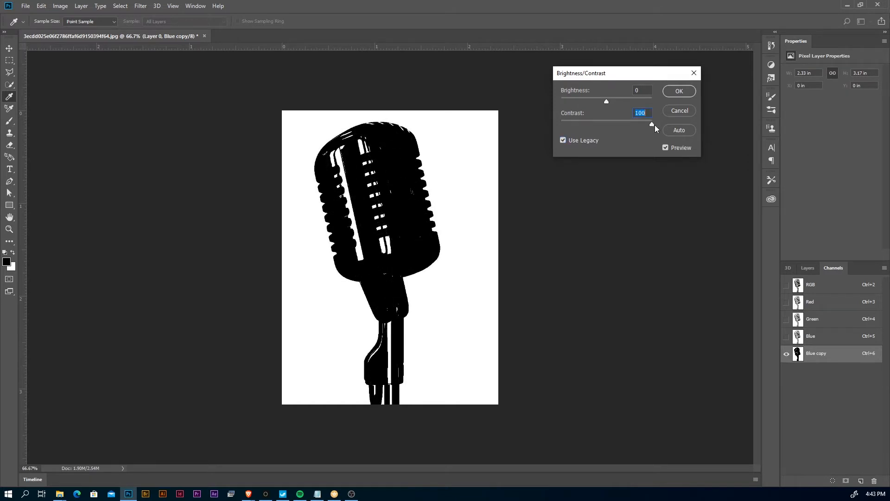
mouse_move(607, 102)
left_mouse_down()
mouse_move(628, 101)
mouse_move(584, 107)
mouse_move(606, 105)
left_mouse_up()
left_click(679, 92)
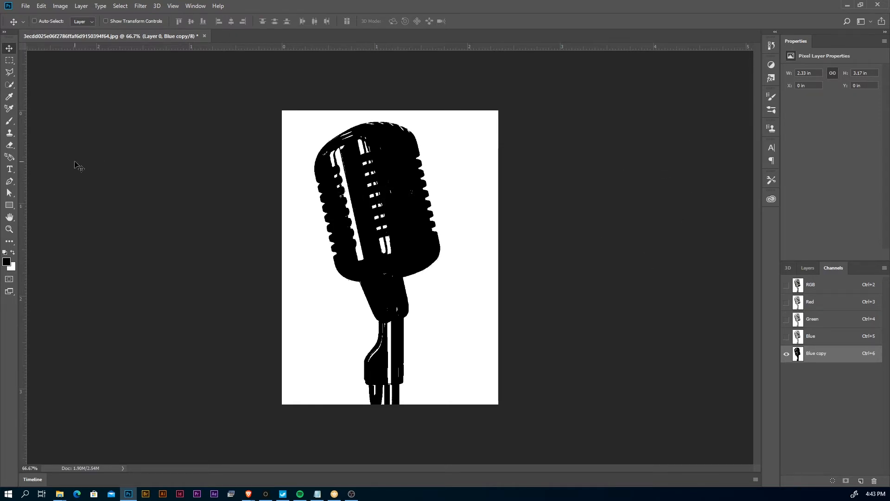
Paint over the white highlights in the upper part of the microphone head with a 40 px black brush.
left_click(10, 121)
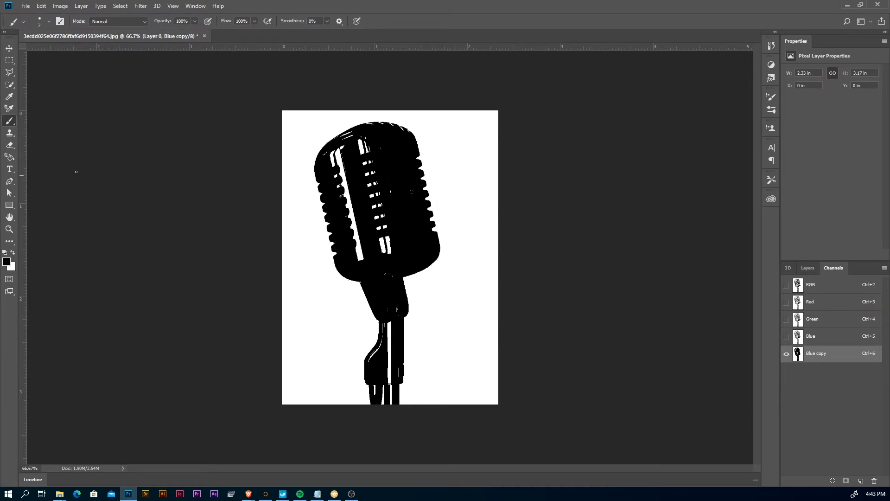
left_click(49, 21)
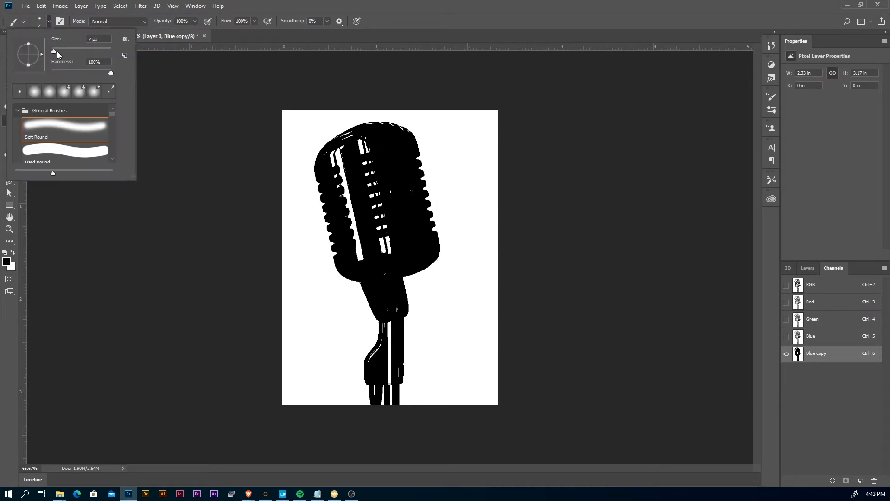
left_click_drag(54, 51, 63, 50)
left_click(9, 230)
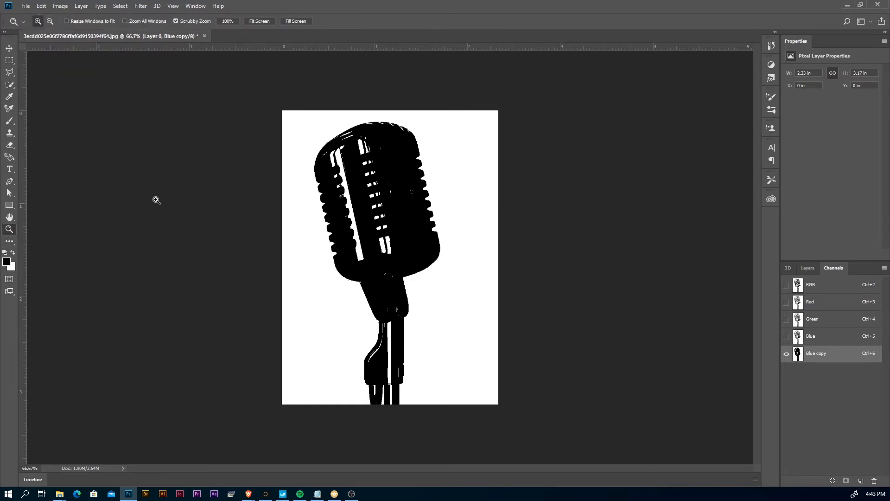
left_click(346, 165)
left_click(323, 124)
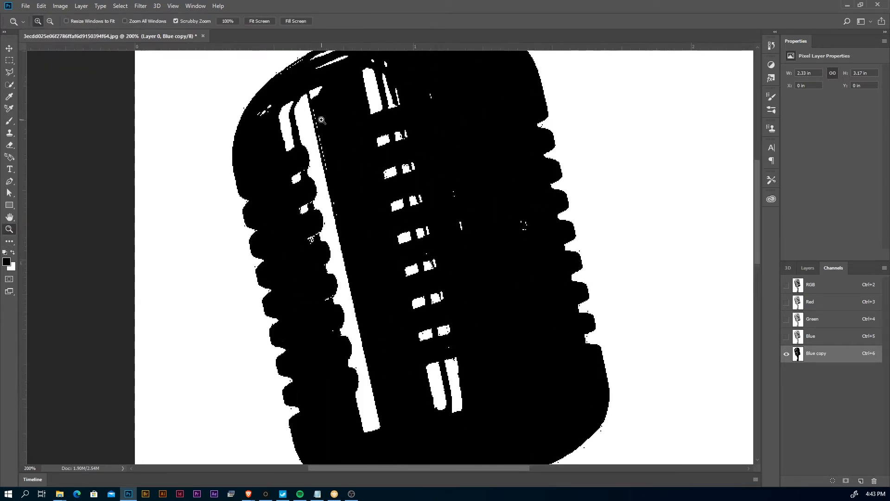
left_click(331, 115)
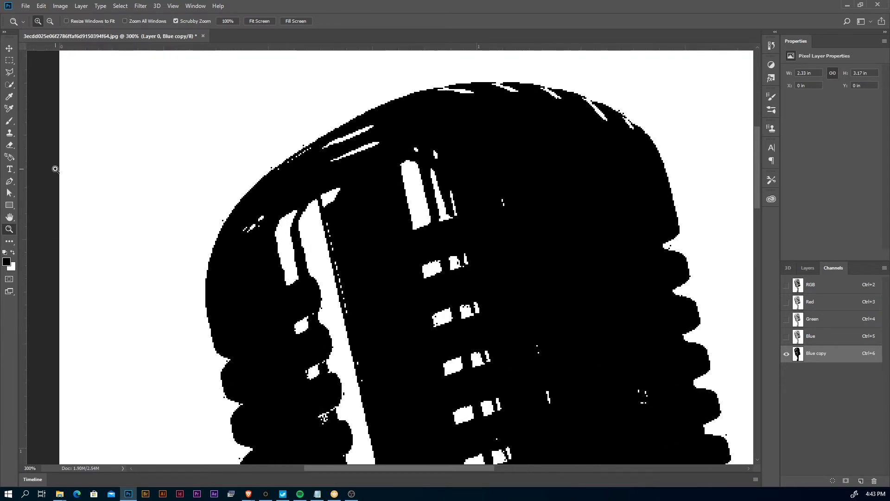
left_click(9, 121)
mouse_move(371, 151)
left_mouse_down()
mouse_move(304, 182)
mouse_move(259, 232)
mouse_move(317, 240)
mouse_move(337, 213)
mouse_move(307, 225)
mouse_move(371, 214)
mouse_move(426, 164)
mouse_move(356, 171)
mouse_move(358, 156)
mouse_move(433, 154)
mouse_move(426, 268)
mouse_move(469, 216)
mouse_move(518, 206)
mouse_move(478, 205)
mouse_move(467, 231)
mouse_move(448, 129)
mouse_move(448, 115)
mouse_move(466, 114)
mouse_move(446, 115)
mouse_move(541, 115)
mouse_move(613, 141)
mouse_move(577, 124)
left_mouse_up()
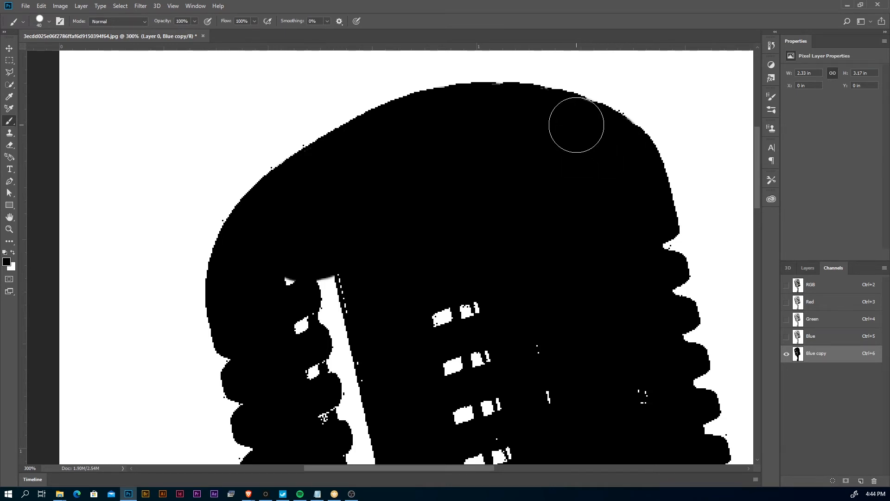
Paint the remaining white highlights and specks inside the microphone head black, down to its base.
left_click_drag(516, 219, 502, 73)
left_click_drag(386, 124, 387, 107)
mouse_move(282, 125)
left_mouse_down()
mouse_move(318, 284)
mouse_move(367, 312)
mouse_move(371, 334)
left_mouse_up()
mouse_move(471, 129)
left_mouse_down()
mouse_move(453, 215)
mouse_move(484, 260)
mouse_move(444, 180)
left_mouse_up()
mouse_move(511, 113)
left_mouse_down()
mouse_move(536, 111)
mouse_move(560, 184)
mouse_move(624, 146)
mouse_move(577, 198)
mouse_move(475, 217)
mouse_move(476, 276)
mouse_move(392, 228)
mouse_move(360, 291)
mouse_move(368, 327)
mouse_move(364, 183)
mouse_move(404, 295)
mouse_move(398, 241)
mouse_move(533, 286)
mouse_move(492, 189)
mouse_move(506, 138)
mouse_move(506, 203)
left_mouse_up()
left_click_drag(470, 261, 445, 117)
mouse_move(482, 245)
left_mouse_down()
mouse_move(496, 272)
mouse_move(510, 267)
left_mouse_up()
left_click_drag(445, 279, 441, 240)
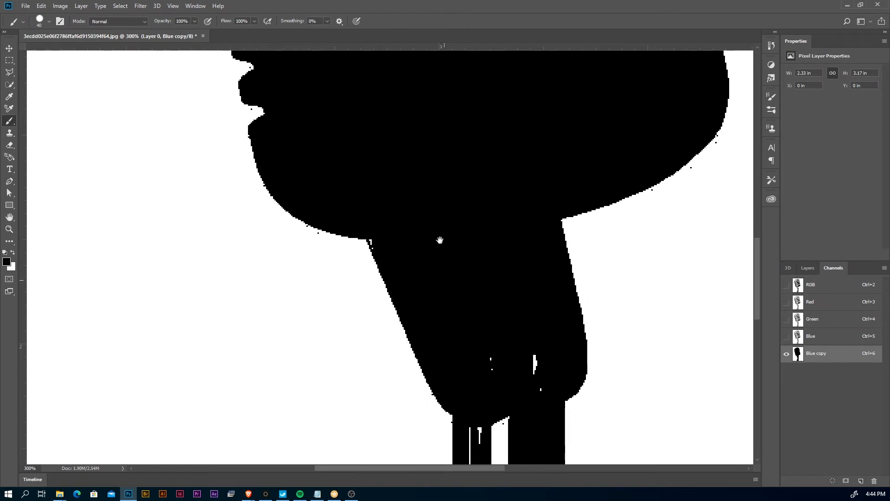
Fill the white streaks and gaps inside the microphone's swivel mount and stand clamp with black.
left_click_drag(475, 298, 450, 174)
mouse_move(455, 219)
left_mouse_down()
mouse_move(504, 235)
mouse_move(509, 250)
mouse_move(455, 113)
left_mouse_up()
mouse_move(441, 147)
left_mouse_down()
mouse_move(456, 233)
mouse_move(445, 233)
mouse_move(432, 169)
mouse_move(454, 324)
mouse_move(461, 252)
left_mouse_up()
mouse_move(423, 163)
left_mouse_down()
mouse_move(377, 199)
mouse_move(368, 234)
left_mouse_up()
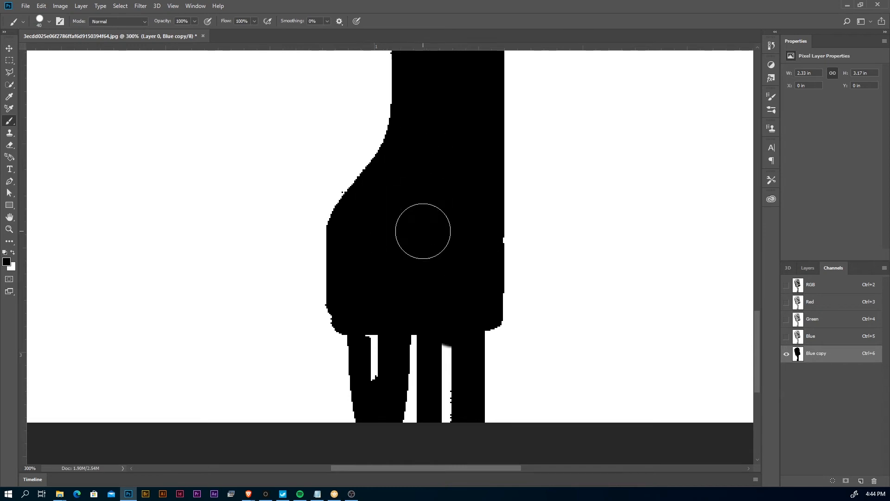
Reduce the brush size to 23 px and paint the white strips inside the stand's two lower legs black.
left_click(49, 22)
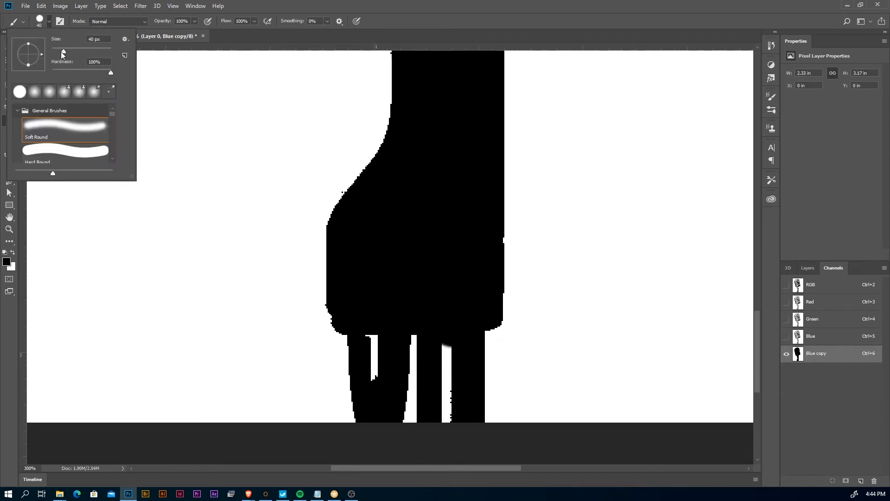
left_click_drag(59, 50, 58, 50)
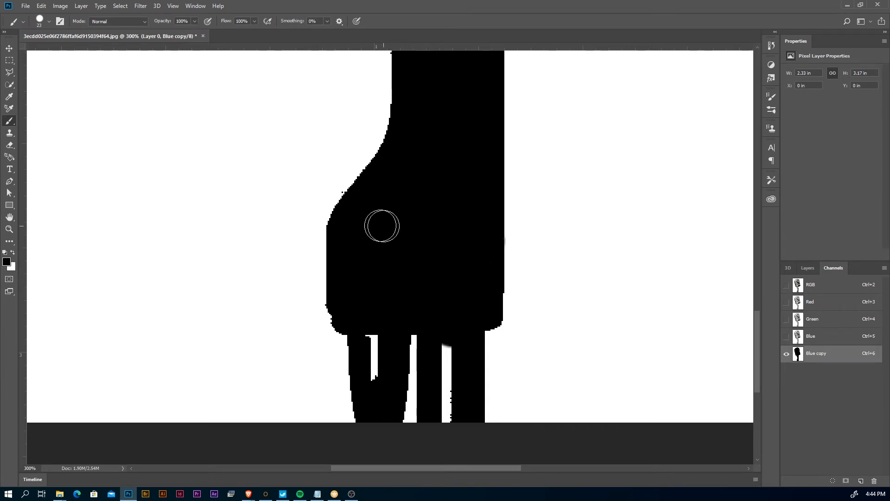
scroll(362, 219, "down", 3)
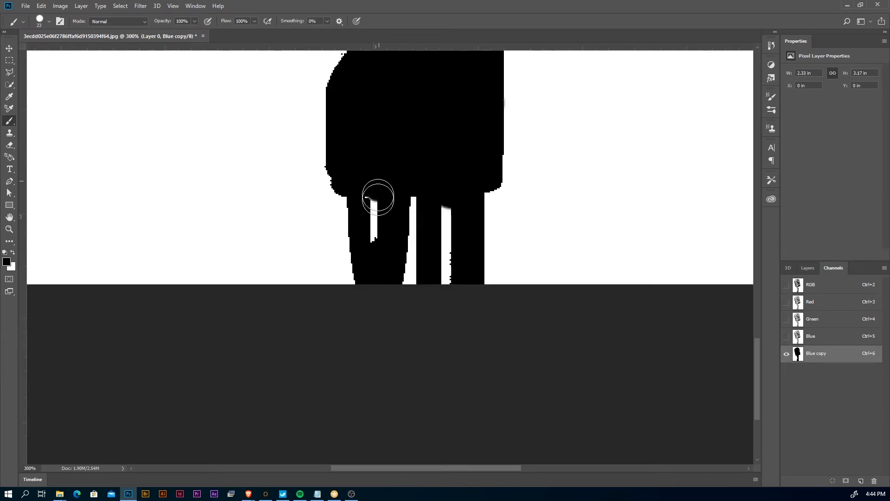
left_click_drag(378, 198, 375, 229)
left_click_drag(453, 193, 451, 298)
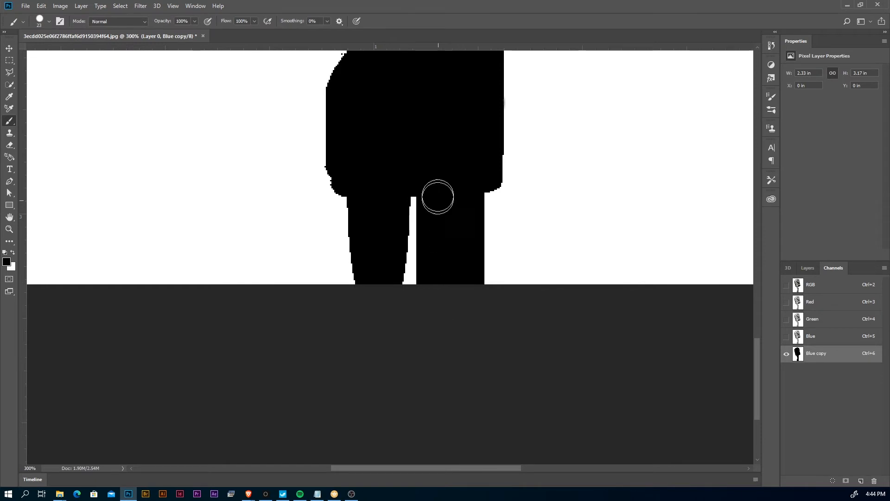
Load the finished Blue copy channel as a selection and make the RGB composite channel active.
scroll(441, 173, "up", 2)
key("z")
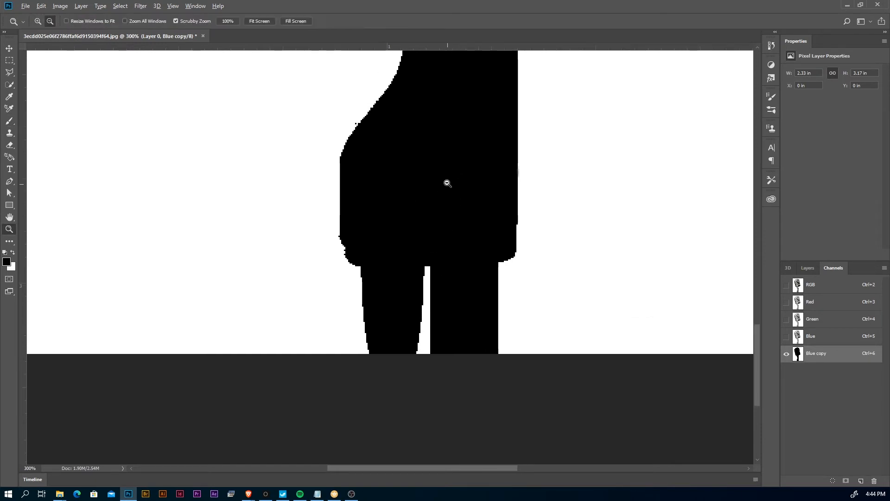
left_click(446, 180, "alt")
left_click(446, 180, "alt")
left_click(447, 176, "alt")
left_click_drag(455, 163, 458, 290)
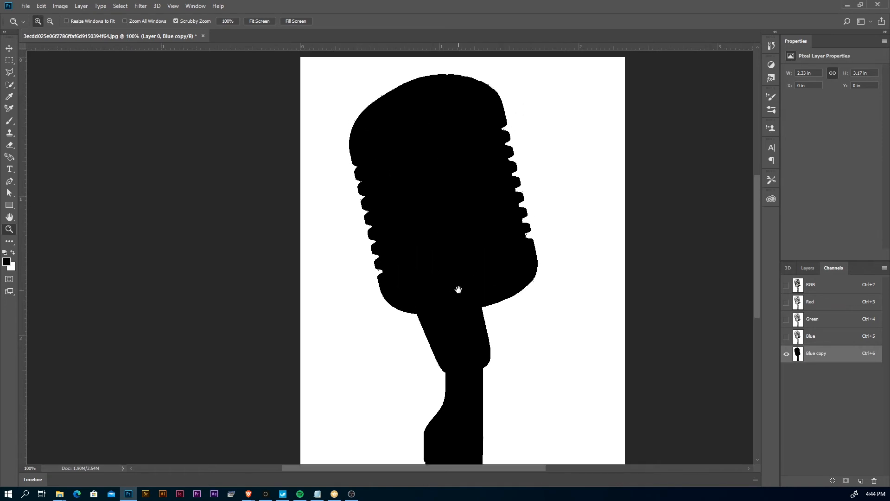
left_click(459, 284, "alt")
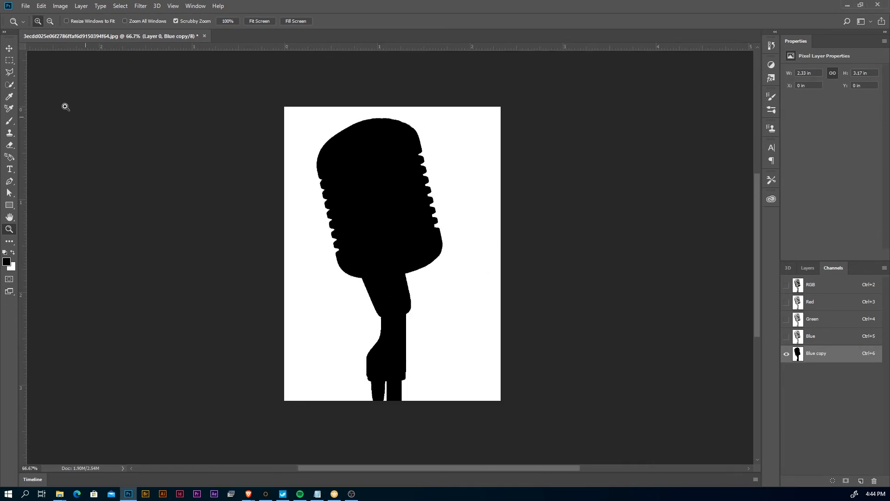
left_click(9, 49)
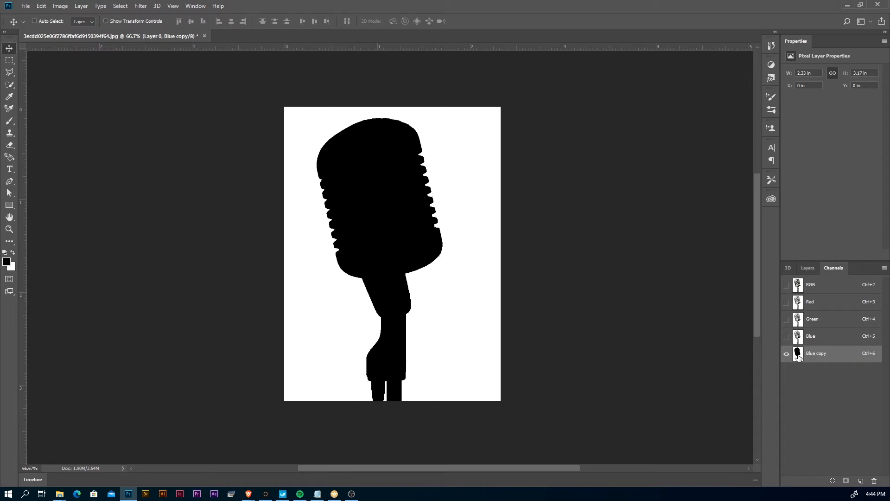
key("ctrl")
left_click(800, 355, "ctrl")
left_click(826, 285)
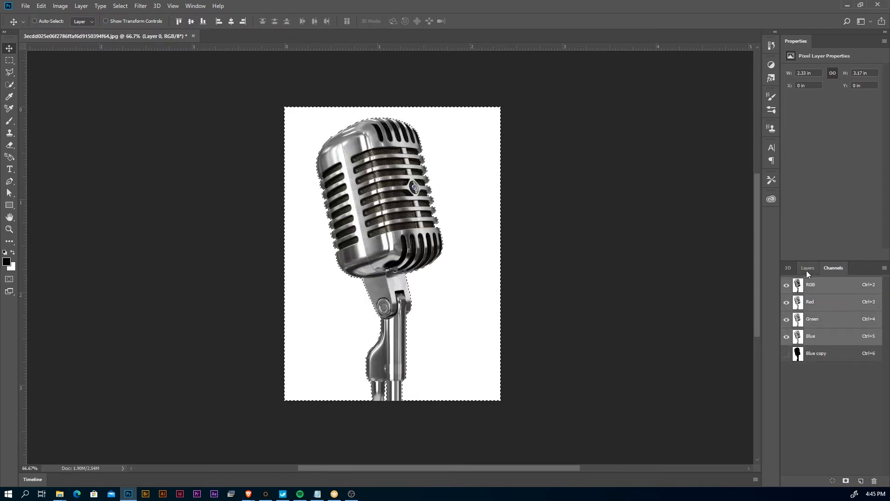
Add a layer mask to Layer 0 from the selection and invert the mask to keep only the microphone.
left_click(808, 268)
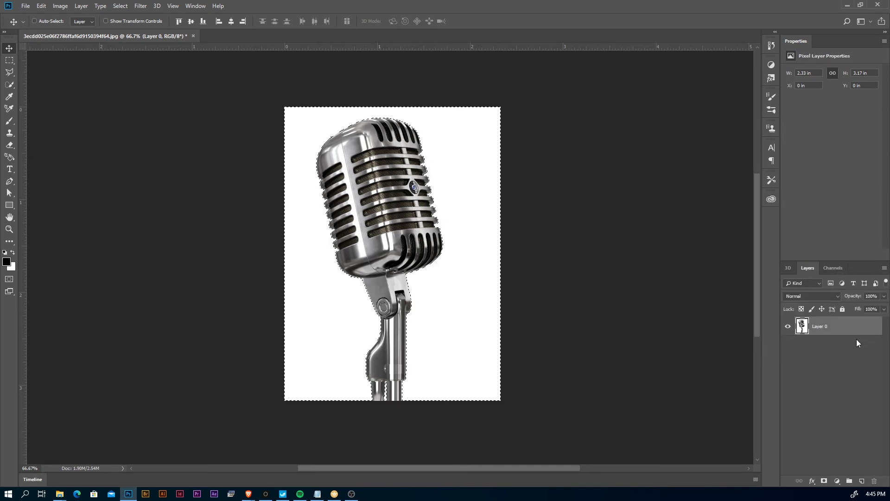
left_click(824, 482)
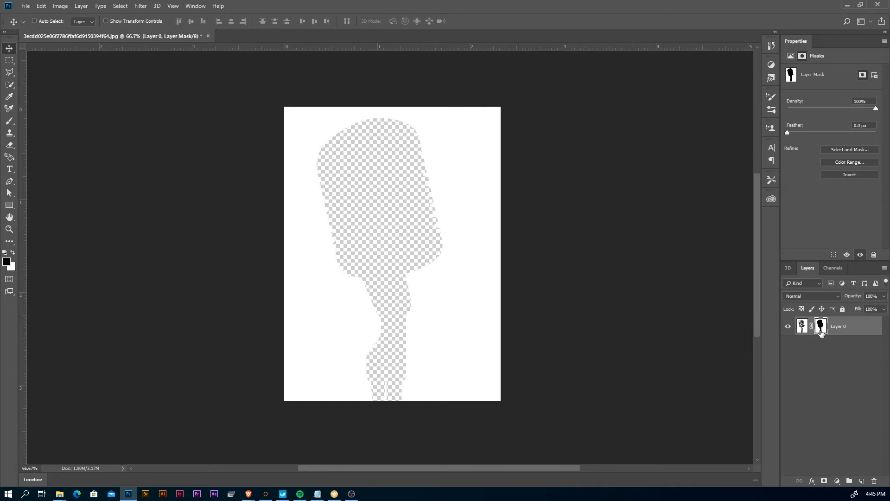
key("ctrl")
key("ctrl+i")
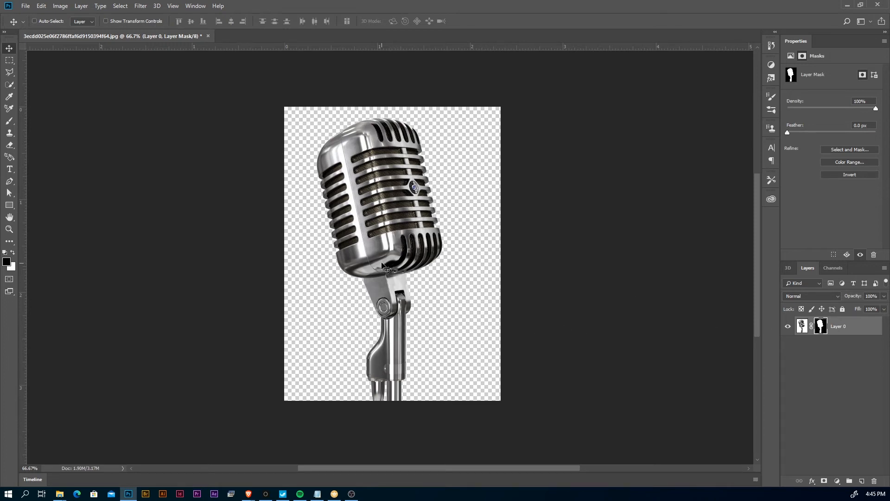
Create a new empty layer and place it below the masked microphone layer.
key("z")
left_click(375, 242)
left_click(370, 227)
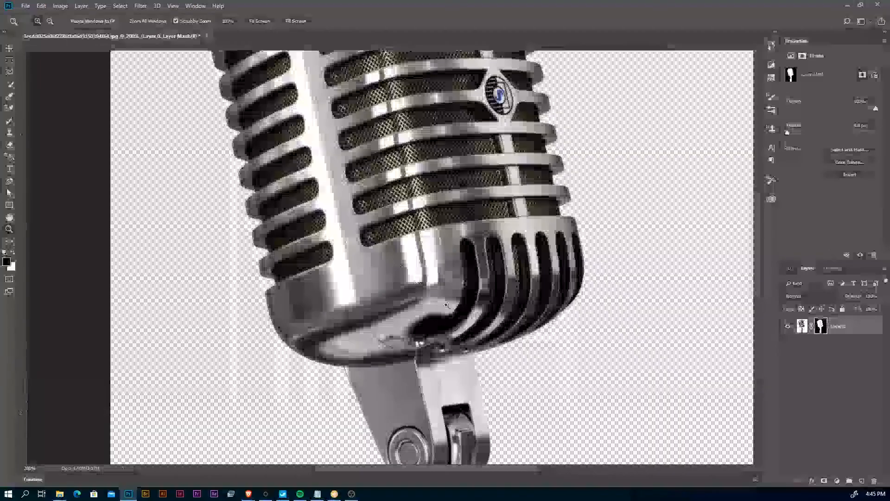
left_click(476, 337, "alt")
left_click(477, 337, "alt")
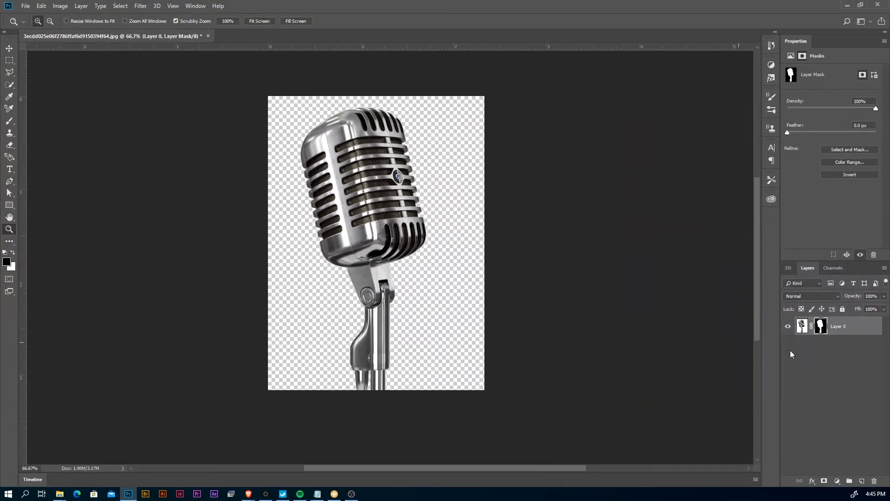
key("v")
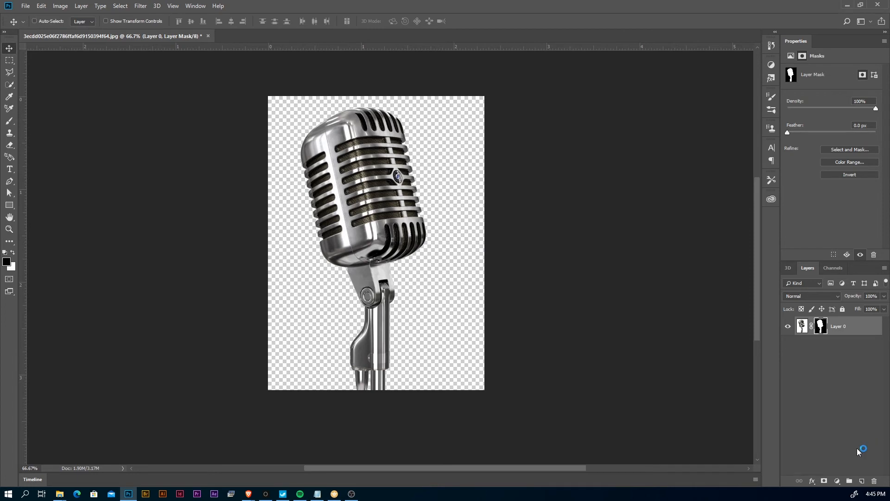
left_click(862, 481)
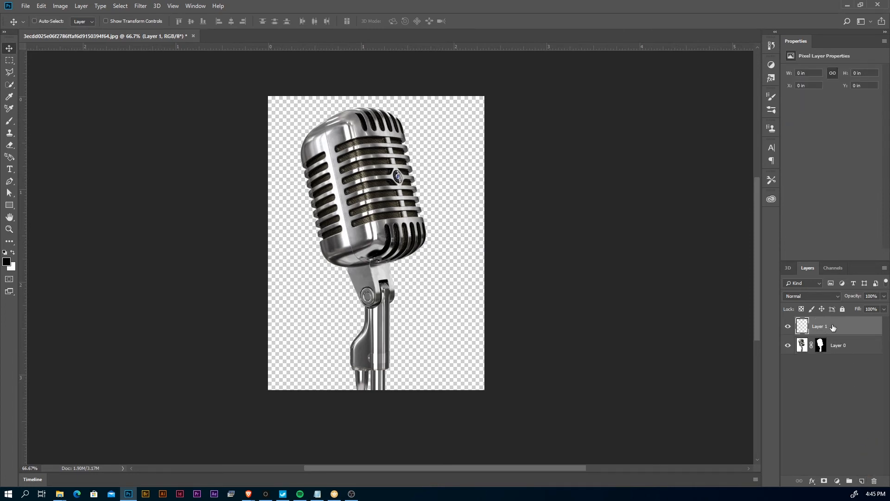
left_click_drag(833, 327, 835, 362)
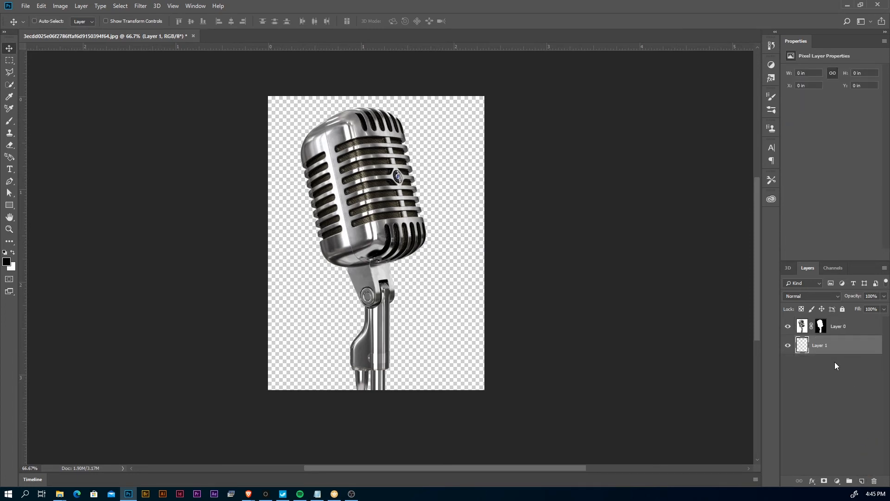
Fill the new bottom layer with black using the Paint Bucket.
left_click(11, 244)
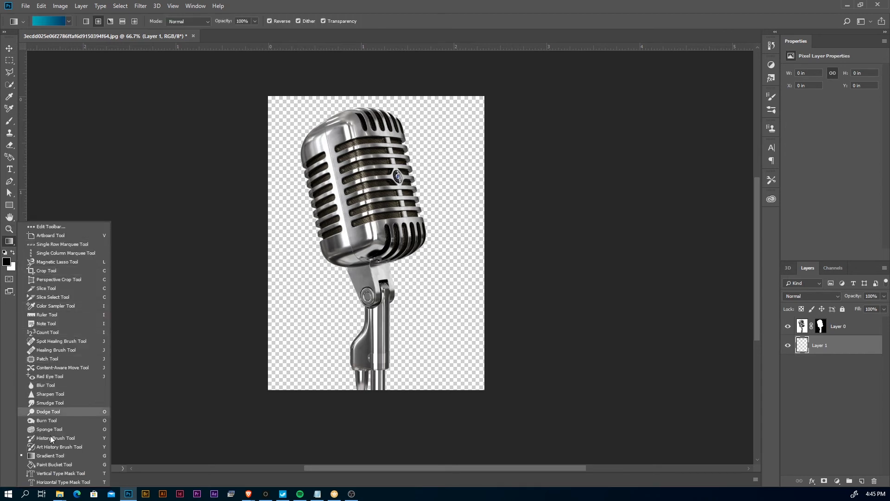
left_click(52, 465)
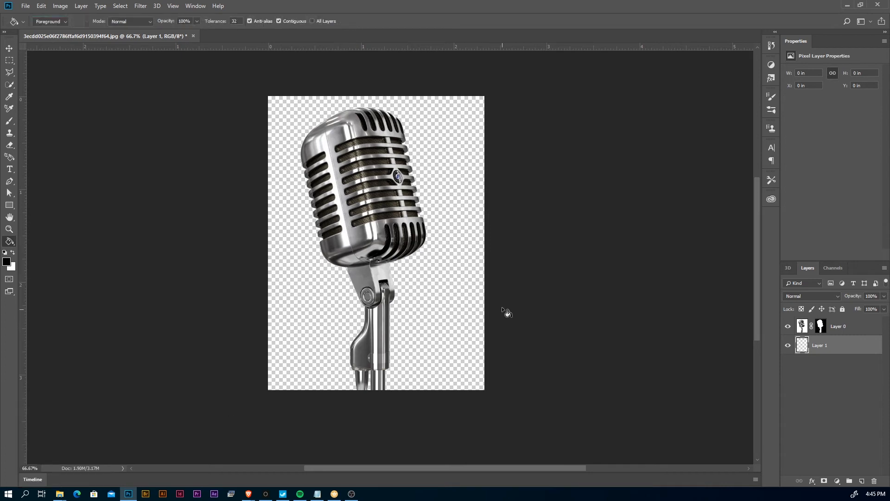
left_click(458, 307)
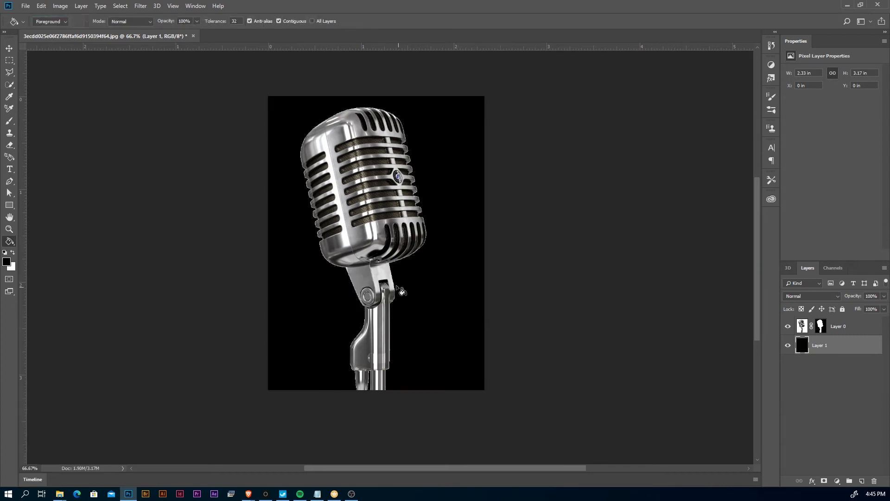
Open Layer 0's mask in Select and Mask and reset Radius, Smooth, Feather, Contrast and Shift Edge to 0.
key("z")
left_click(333, 221)
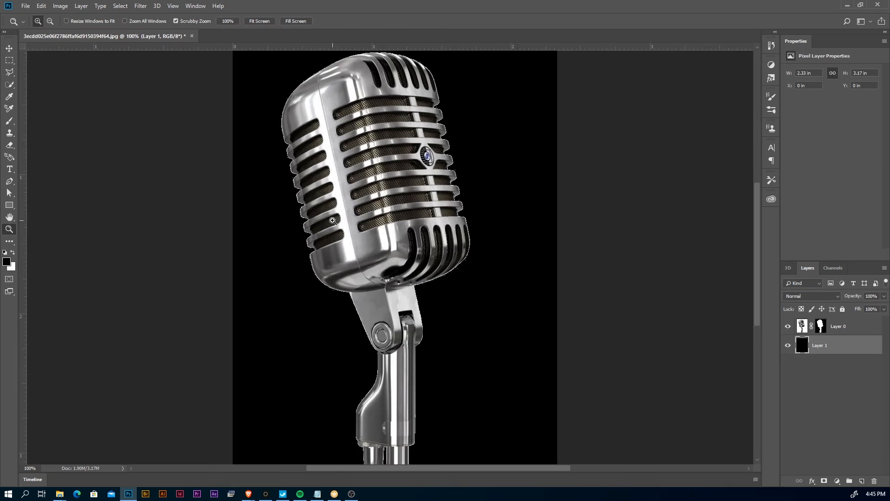
left_click(333, 221)
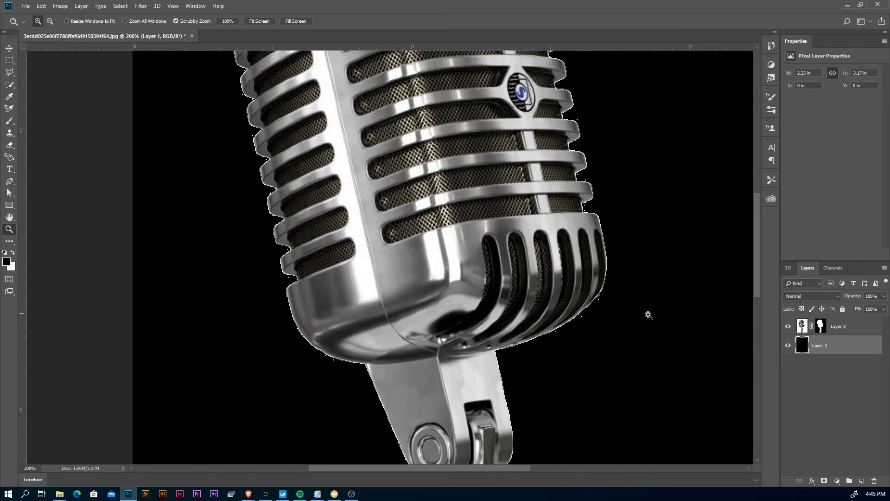
left_click(820, 327)
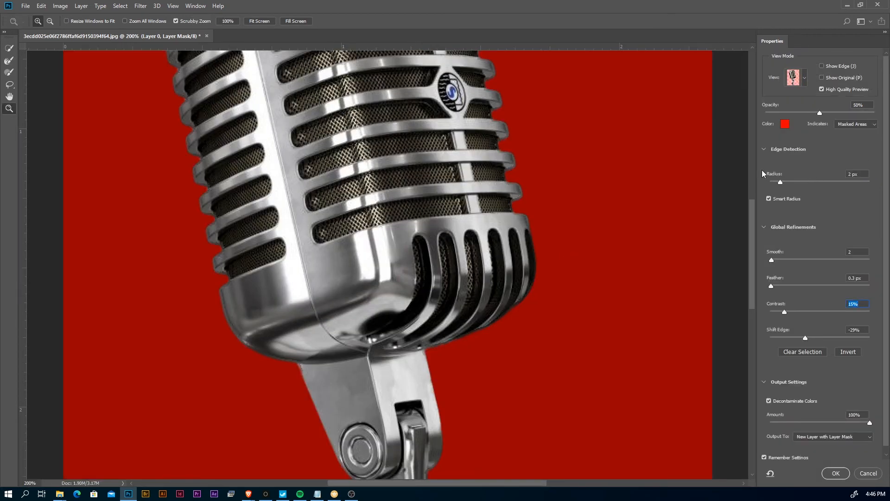
left_click_drag(781, 181, 762, 182)
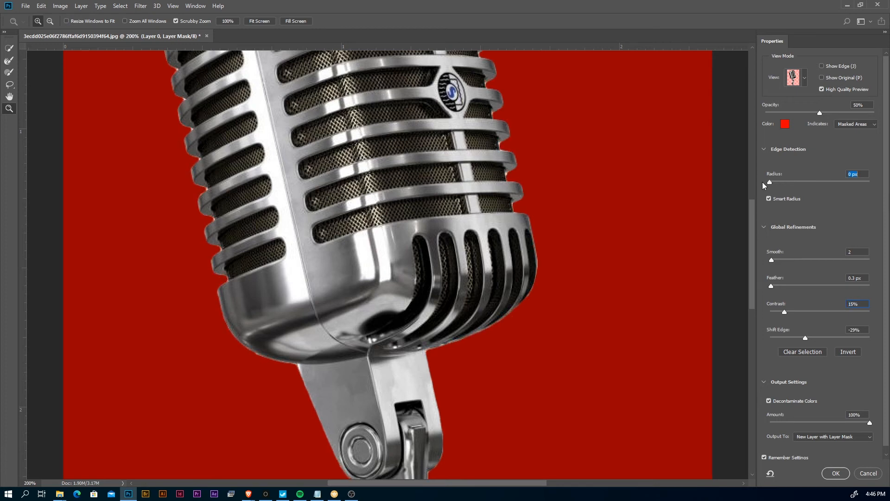
left_click_drag(771, 259, 820, 339)
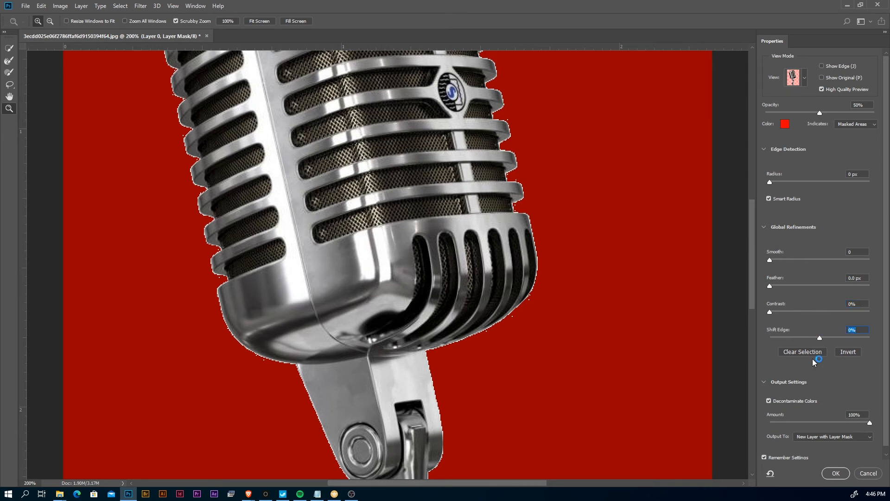
Refine the mask with Decontaminate Colors on, Shift Edge -30%, Radius 1 px, Smooth 3 and Feather 0.2 px.
left_click(768, 401)
left_click(769, 401)
left_click_drag(819, 337, 815, 341)
left_click_drag(770, 180, 778, 182)
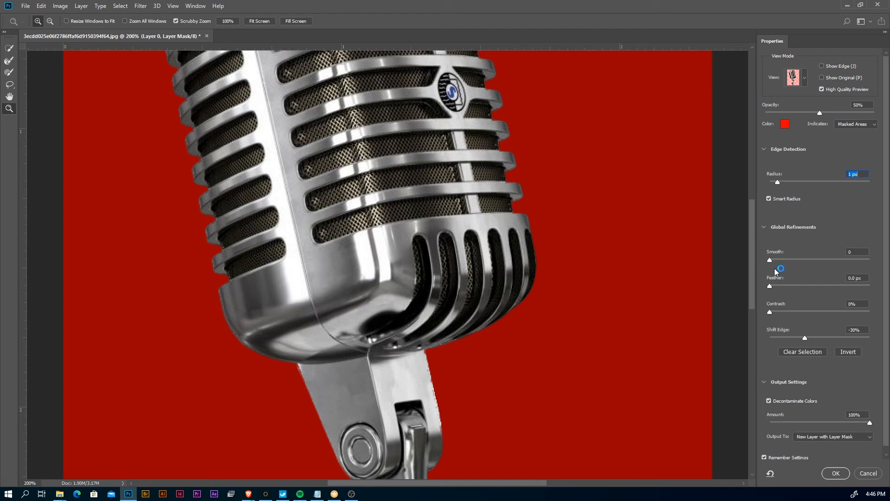
left_click_drag(771, 260, 773, 260)
left_click(769, 287)
Inspect the refined cutout's edges from the top of the microphone head down to the stand's legs.
left_click_drag(384, 241, 405, 367)
left_click_drag(311, 129, 317, 258)
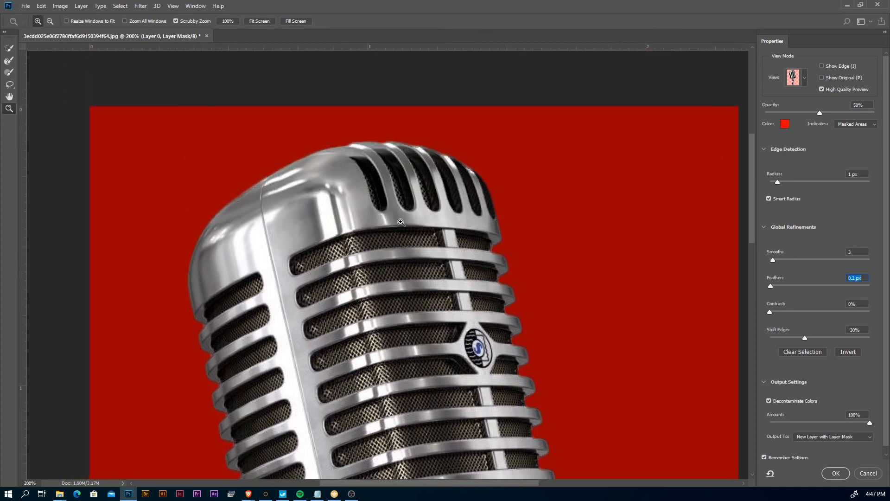
left_click(246, 203)
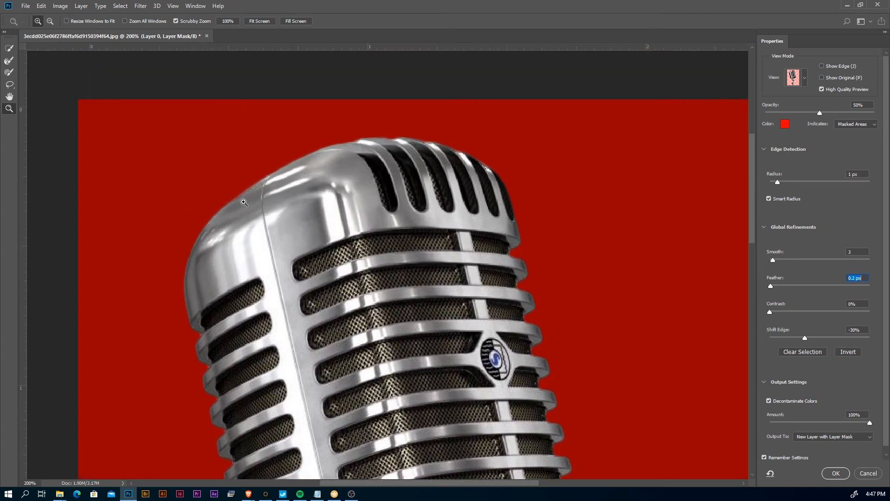
left_click(362, 230, "alt")
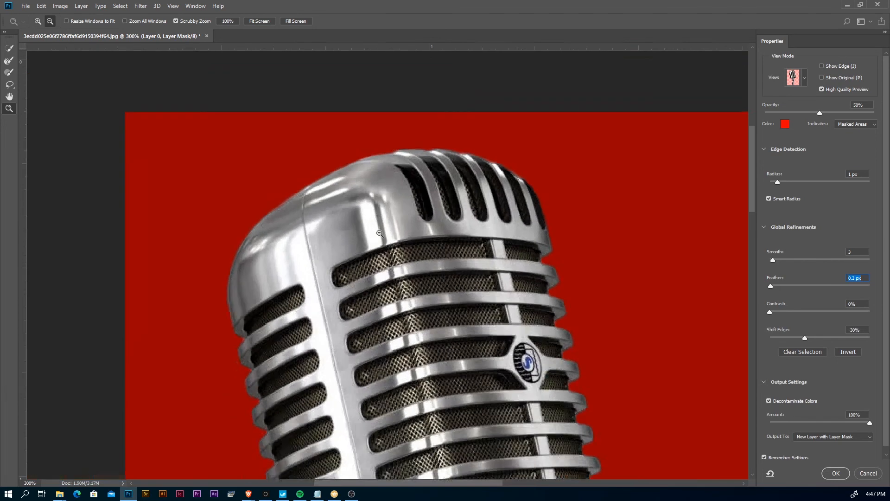
left_click(389, 254, "alt")
scroll(389, 289, "down", 10)
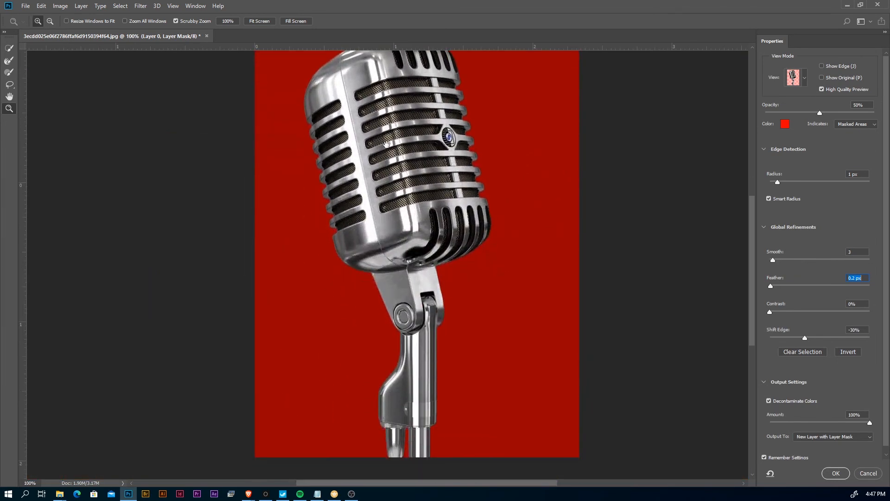
left_click(412, 291)
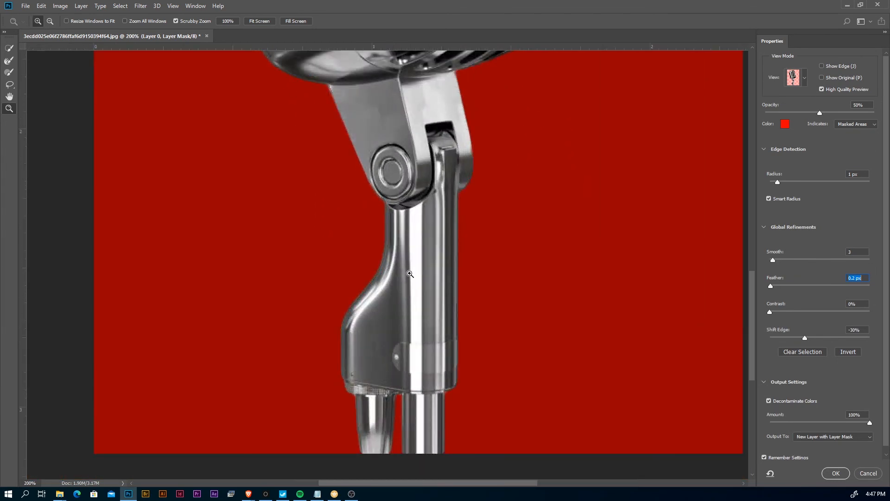
scroll(413, 289, "down", 1)
scroll(413, 288, "down", 1)
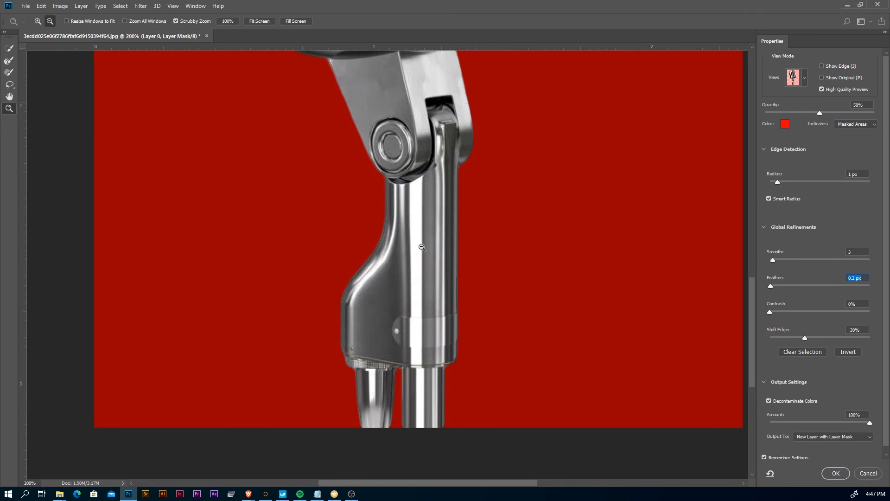
left_click(420, 252, "alt")
left_click_drag(394, 175, 413, 260)
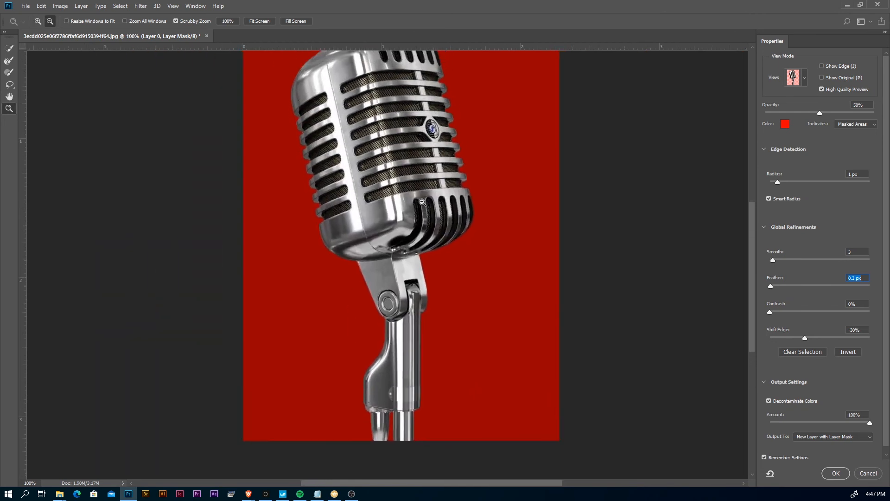
left_click(429, 210, "alt")
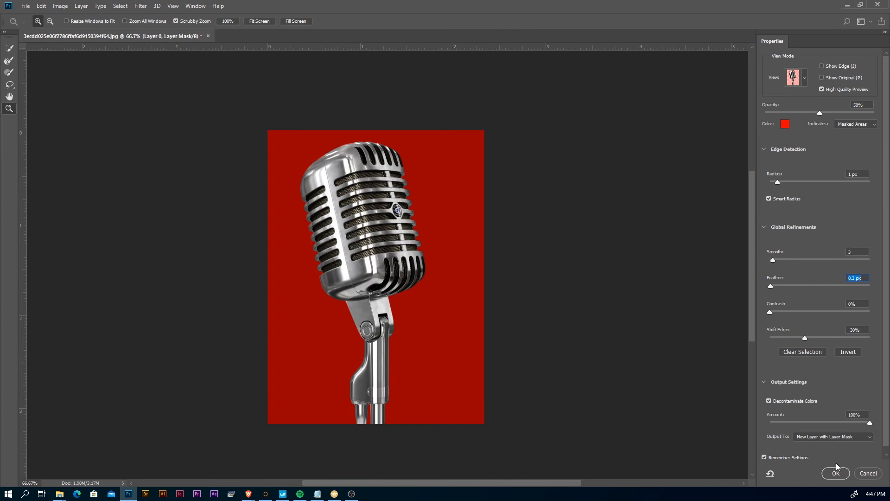
Output the refined result to a new layer with layer mask and delete the original Layer 0.
left_click(842, 477)
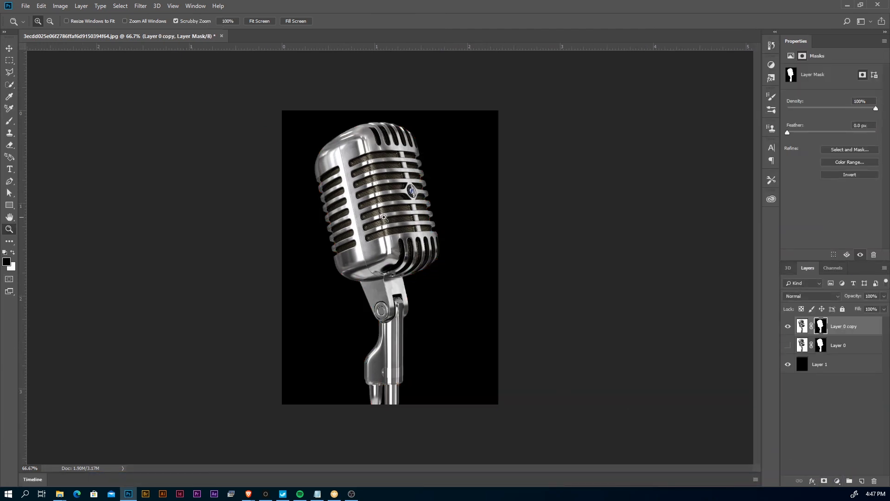
left_click(848, 349)
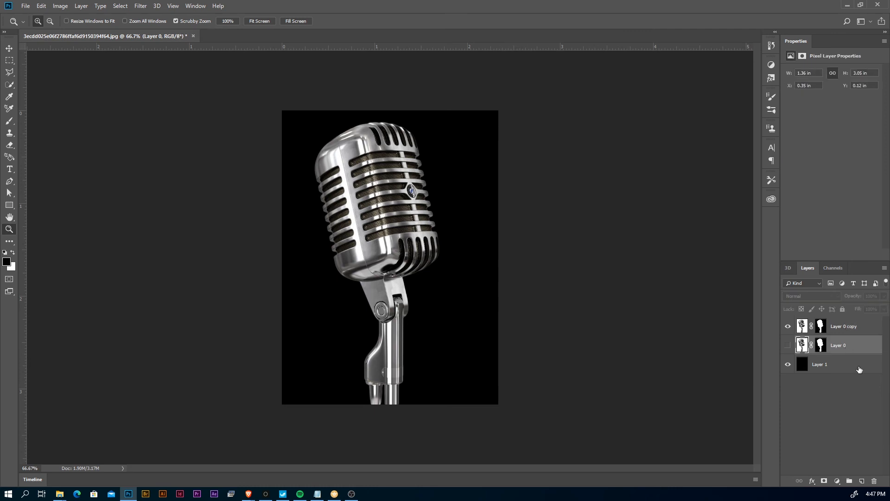
left_click(875, 481)
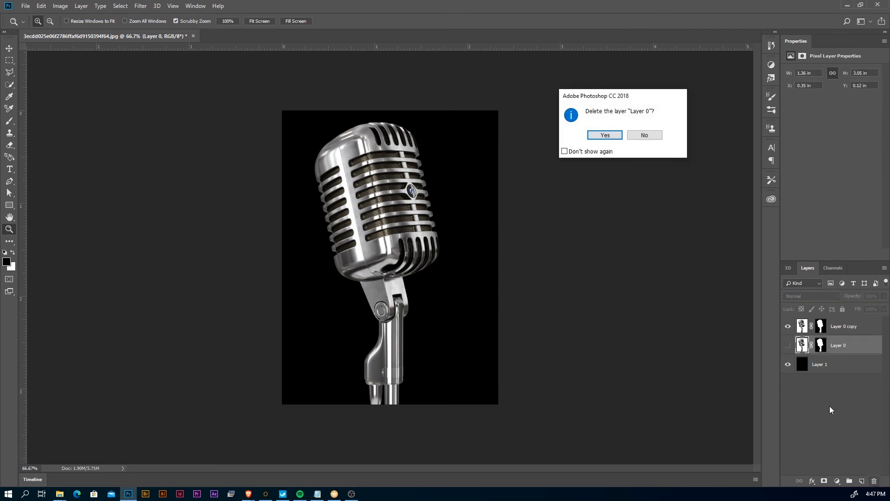
left_click(605, 135)
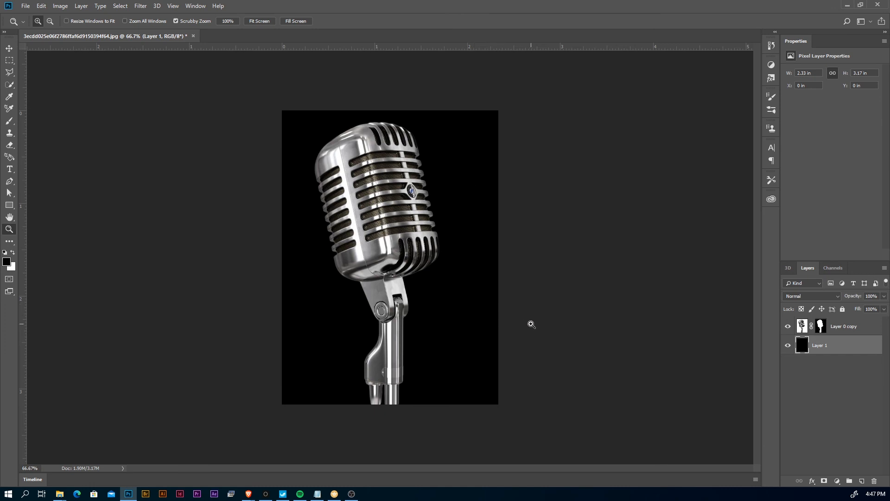
Hide the black background layer beneath the microphone.
left_click(787, 347)
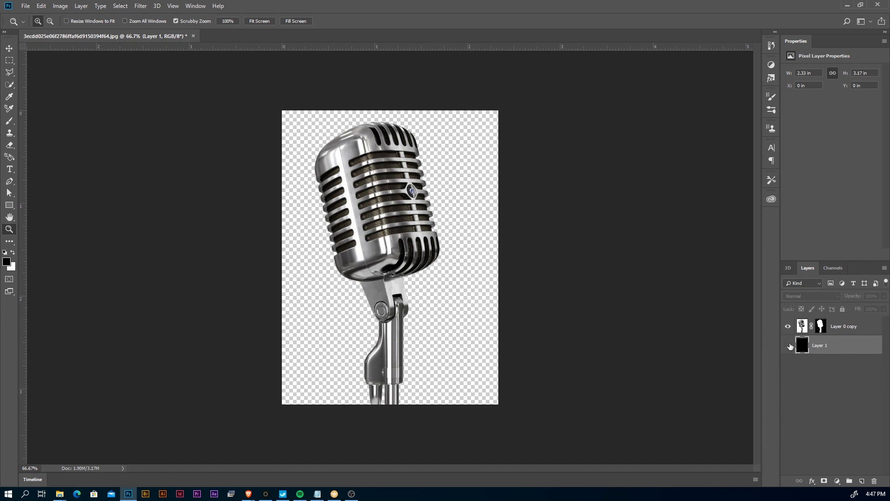
Show the black background layer and fill it with a reversed teal-to-dark-blue radial gradient from the microphone head's centre to above the canvas.
left_click(788, 345)
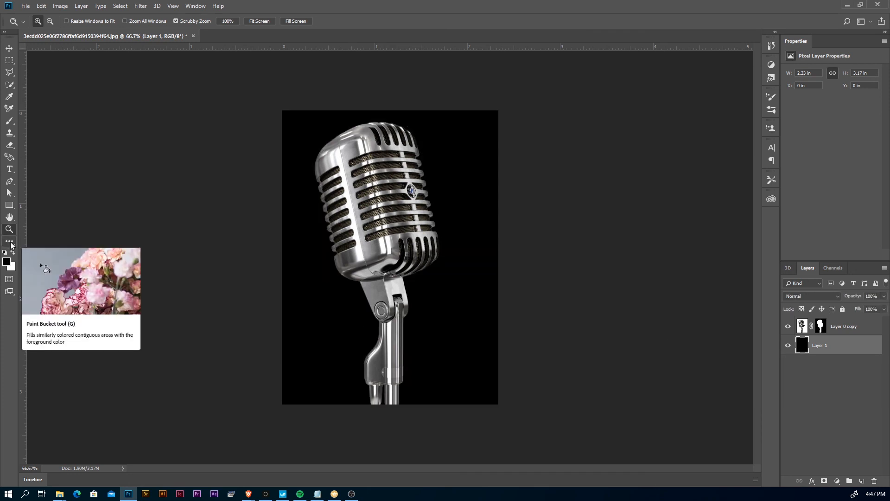
left_click(10, 243)
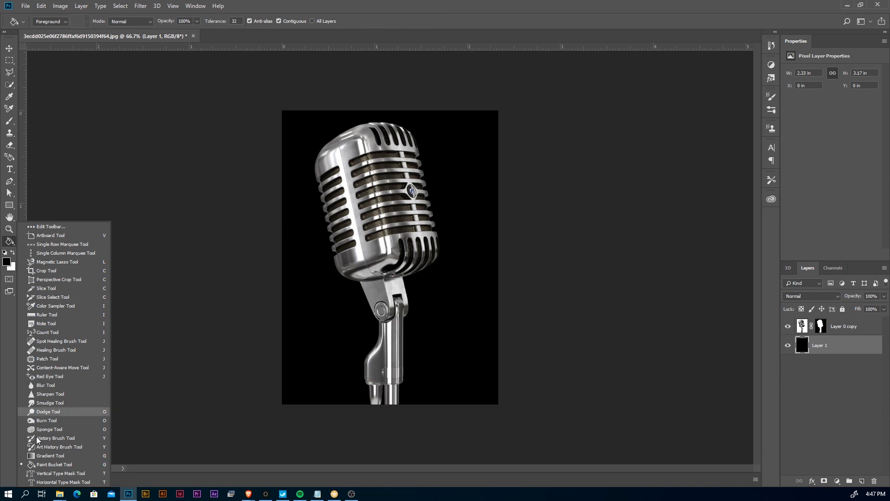
left_click(50, 456)
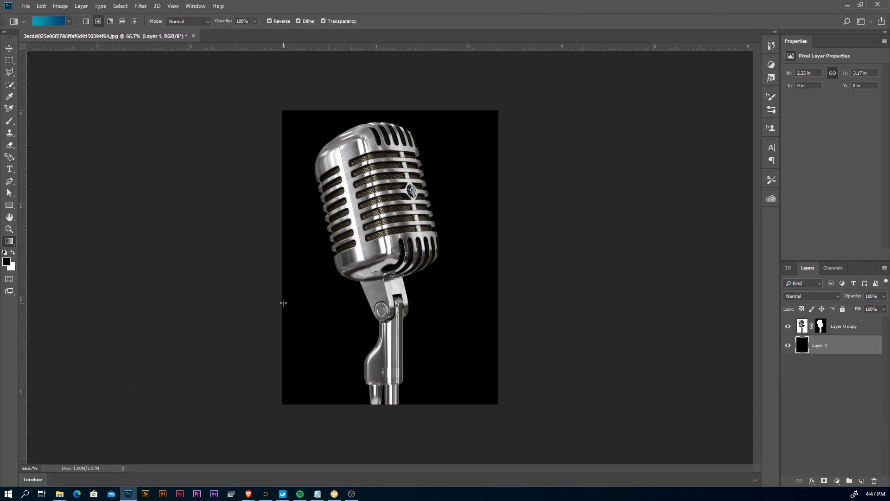
left_click(51, 21)
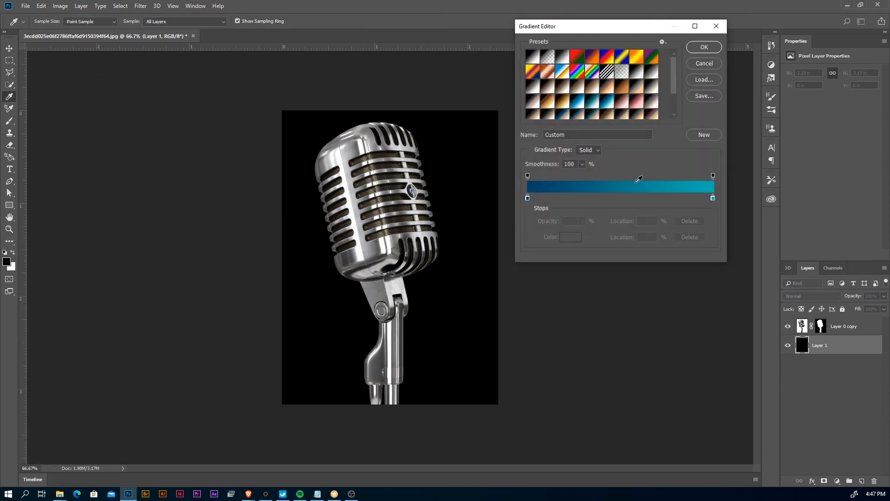
left_click(704, 47)
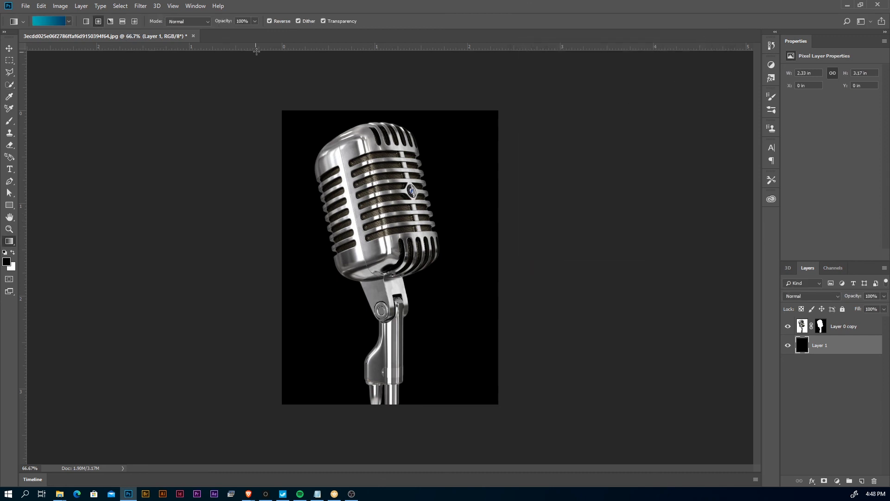
left_click_drag(380, 216, 375, 72)
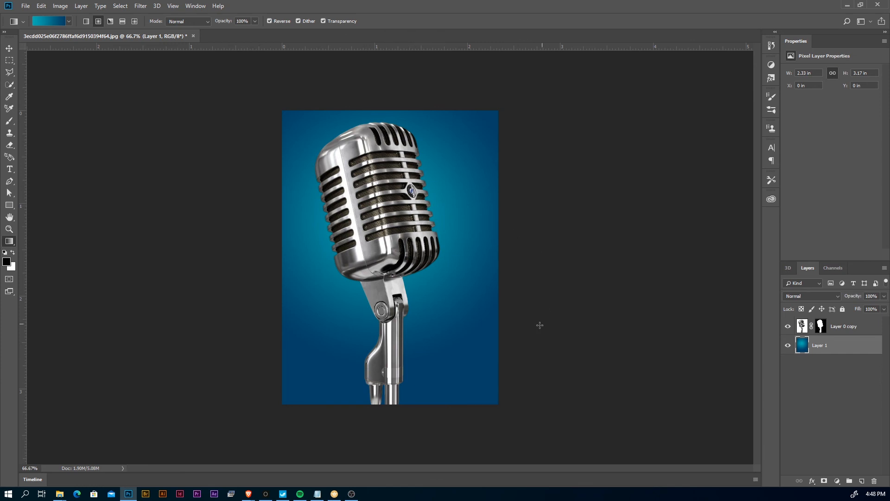
Select the masked microphone layer, Layer 0 copy, and activate the Move tool.
left_click(850, 330)
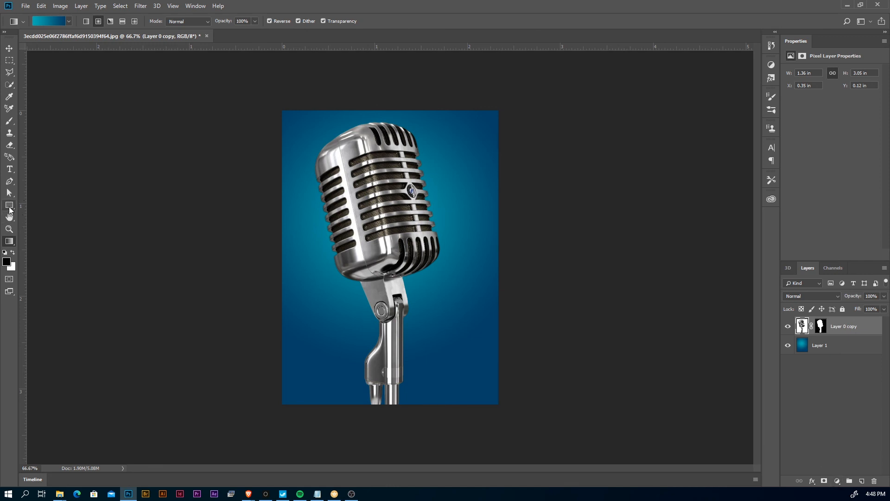
left_click(10, 207)
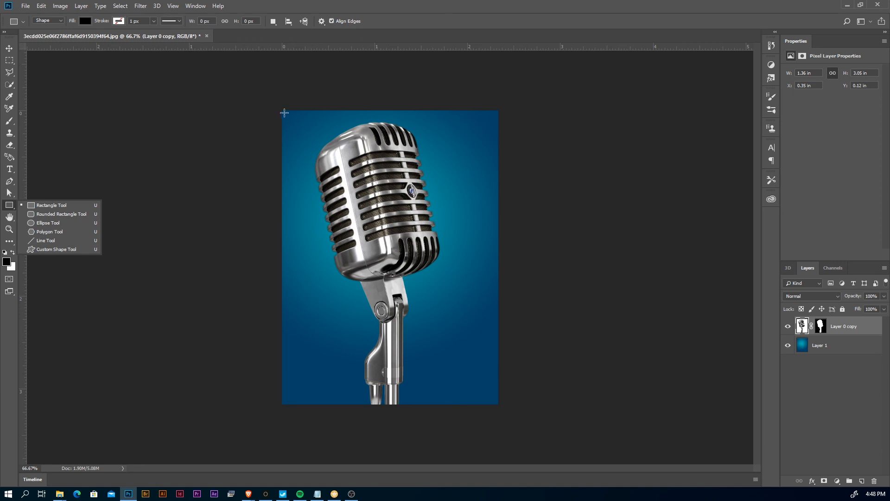
left_click(14, 50)
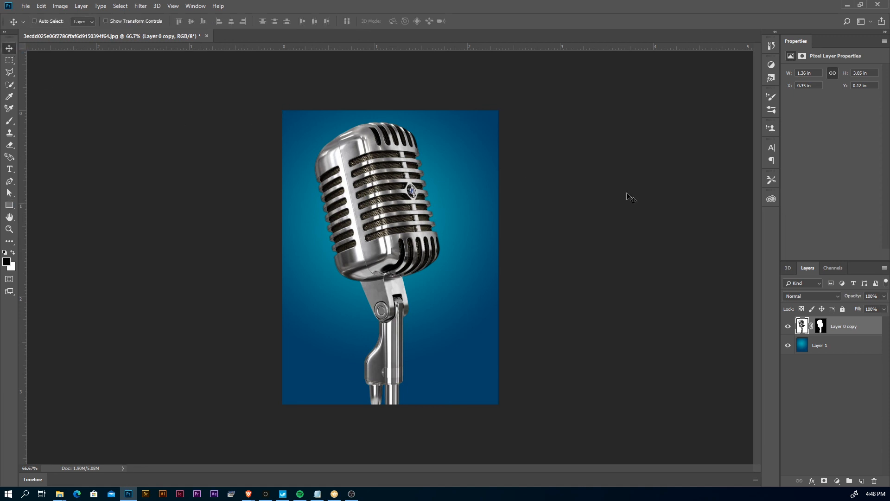